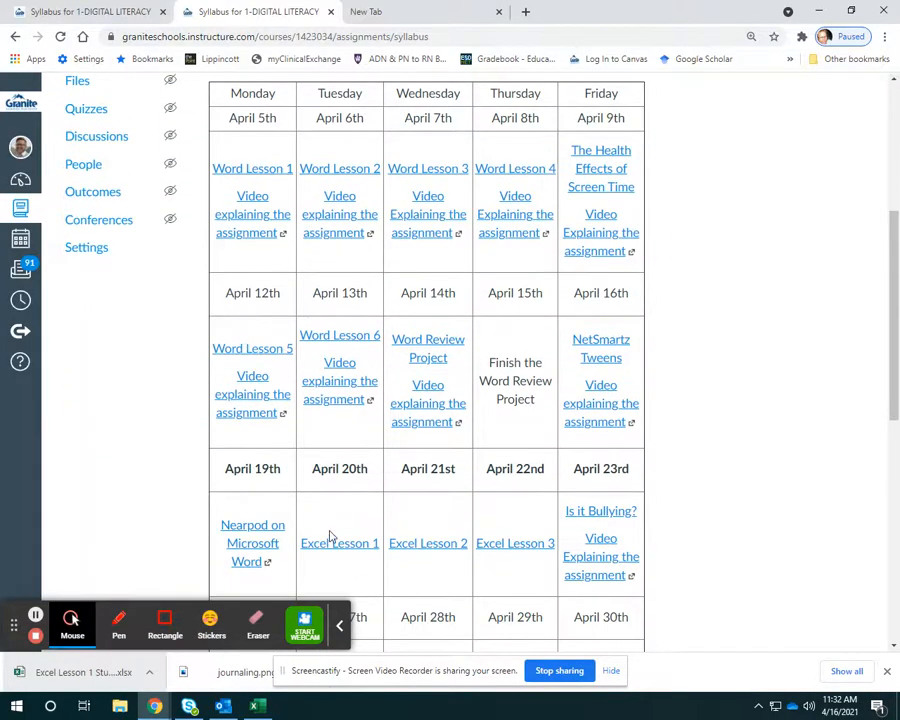
pyautogui.scroll(-2, 364, 454)
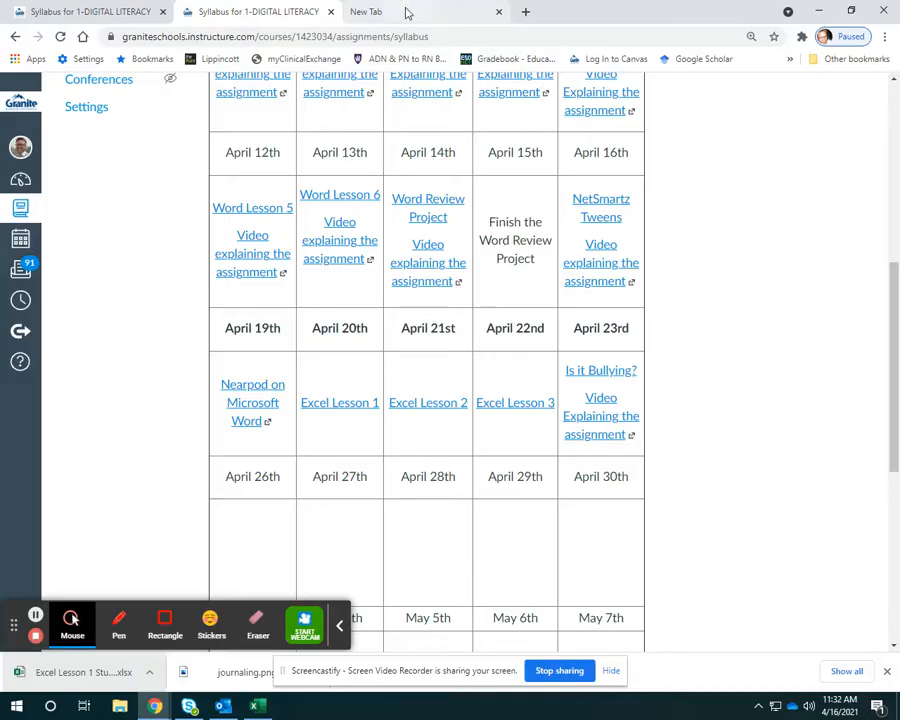
# Open the student starter file from the Excel Lesson 1 assignment in a maximized Excel window and enable editing.
pyautogui.click(341, 404)
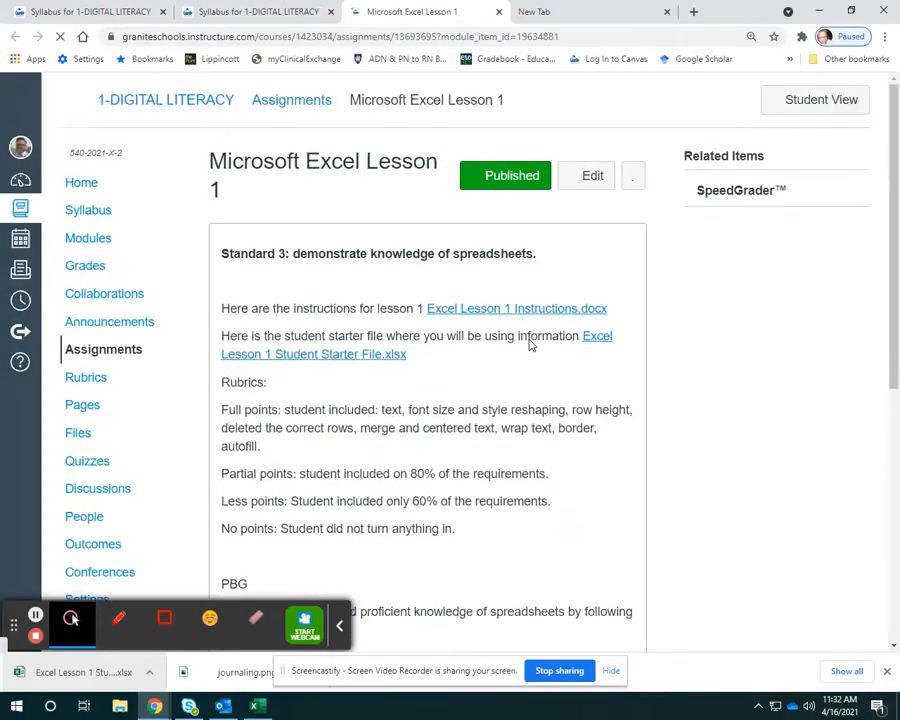
pyautogui.scroll(-1, 572, 350)
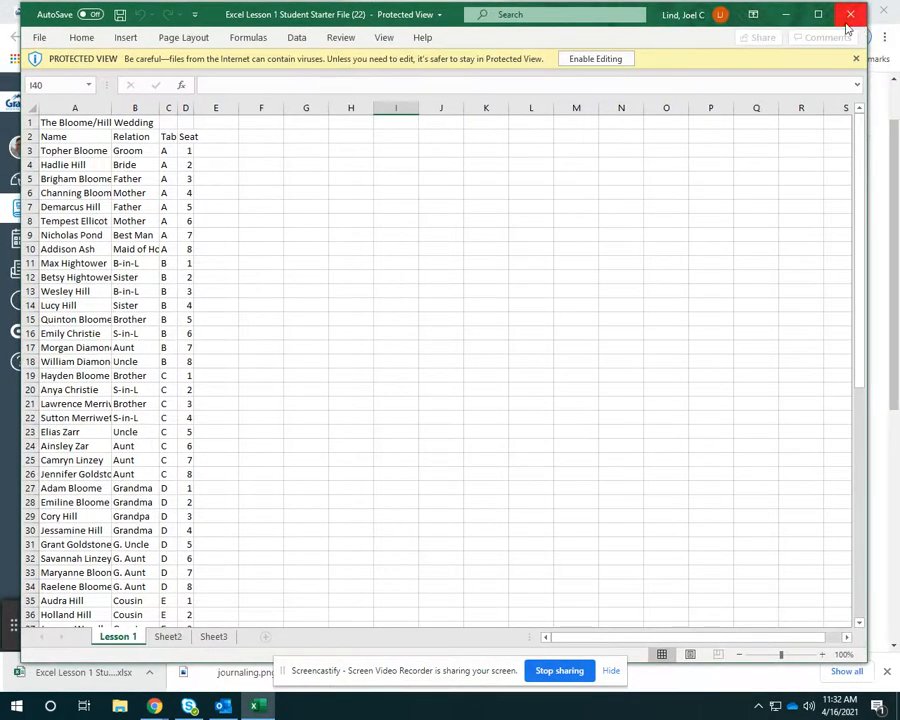
pyautogui.click(818, 14)
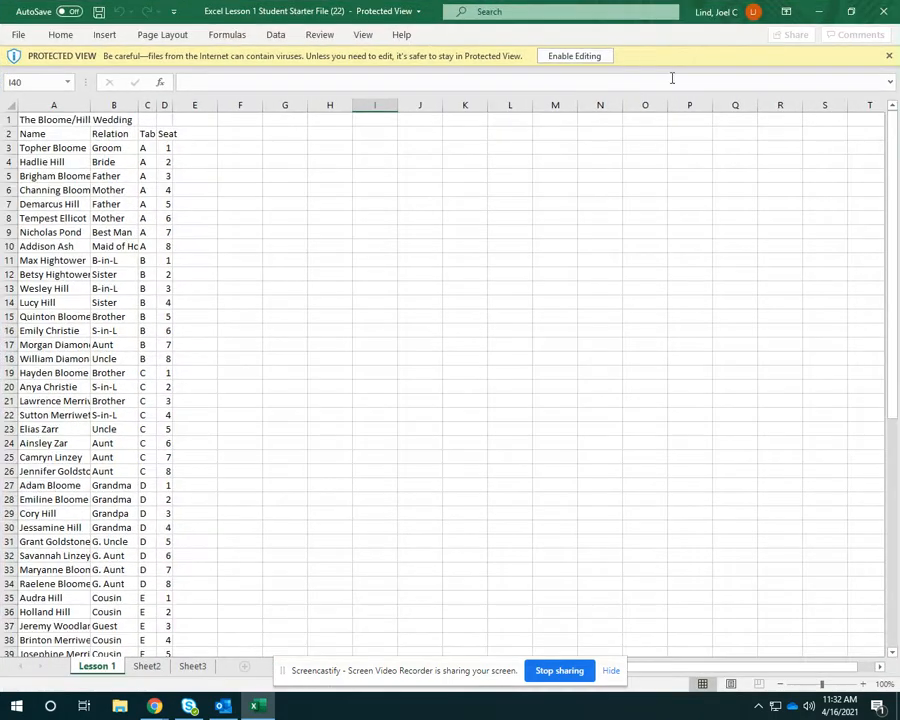
pyautogui.click(576, 60)
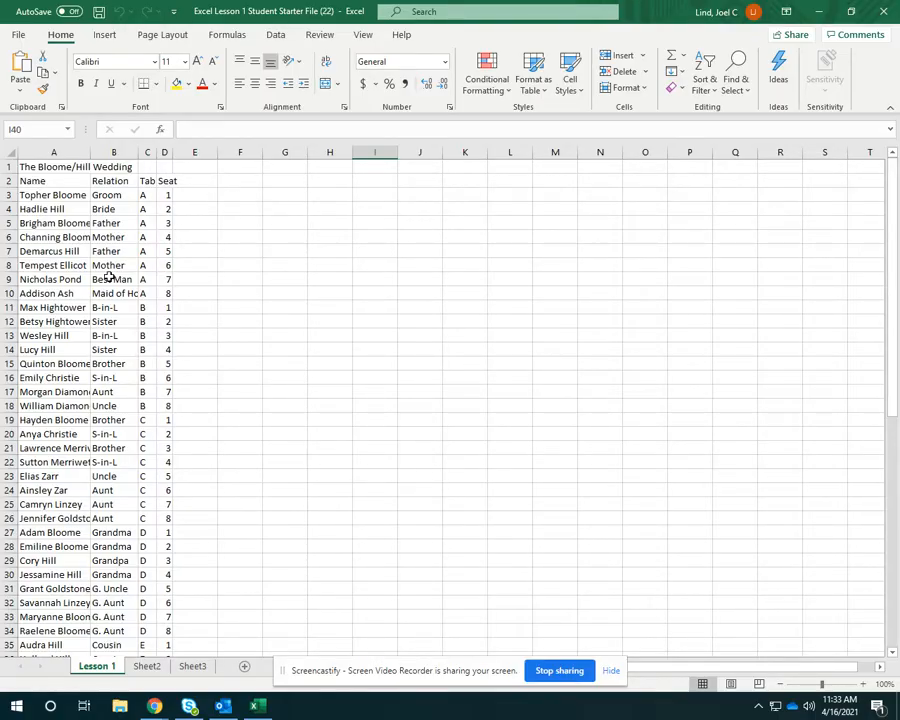
# Examine the Lesson 1 sheet's guest list, individual cells, column letters, row numbers and the title in cell A1.
pyautogui.scroll(-3, 160, 278)
pyautogui.scroll(3, 259, 342)
pyautogui.click(242, 191)
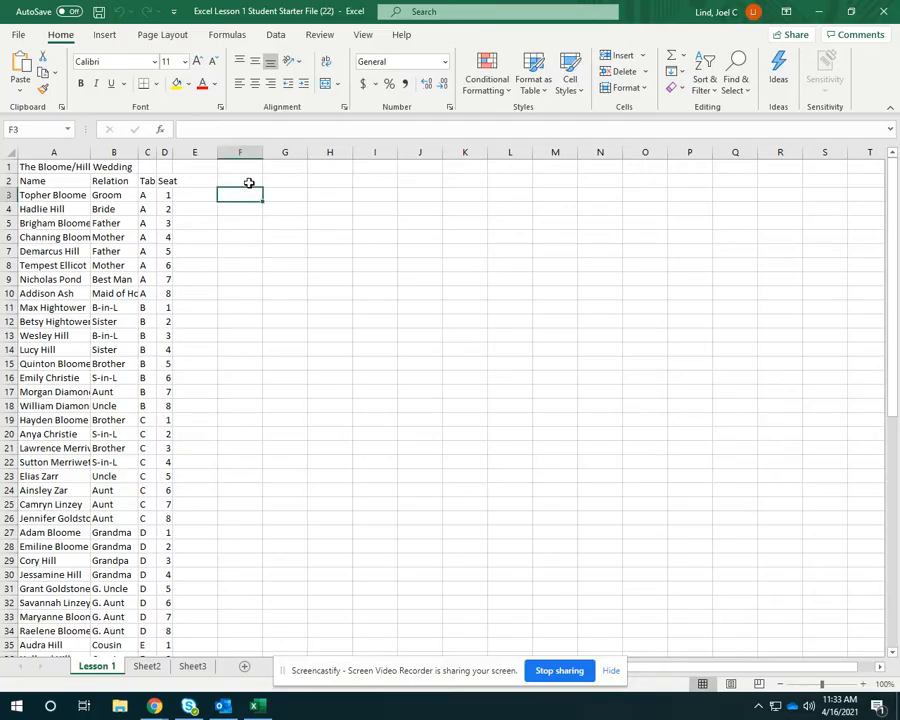
pyautogui.click(292, 190)
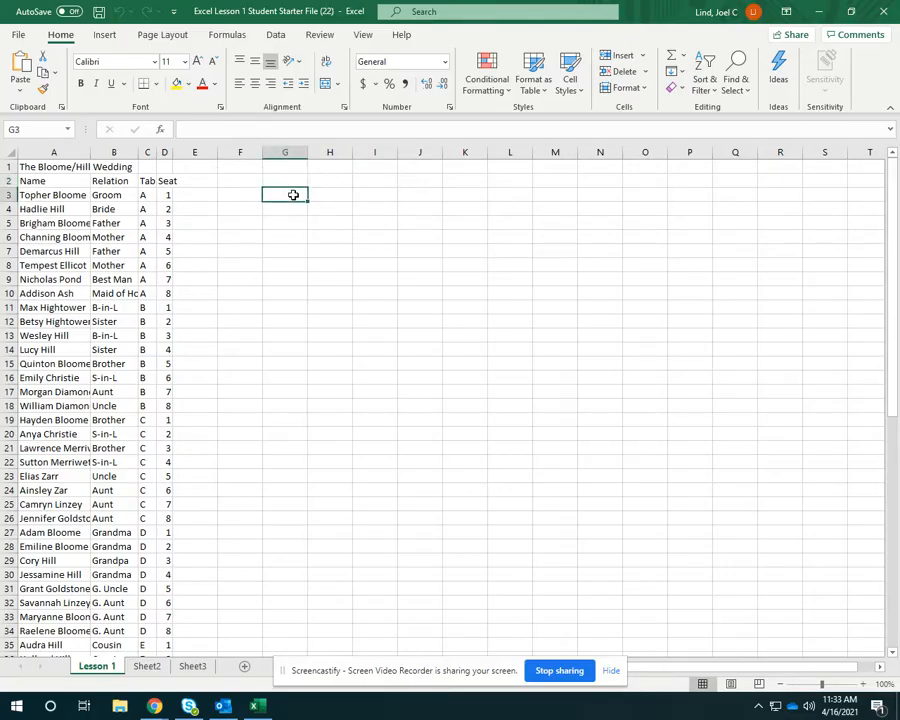
pyautogui.click(266, 208)
pyautogui.click(252, 207)
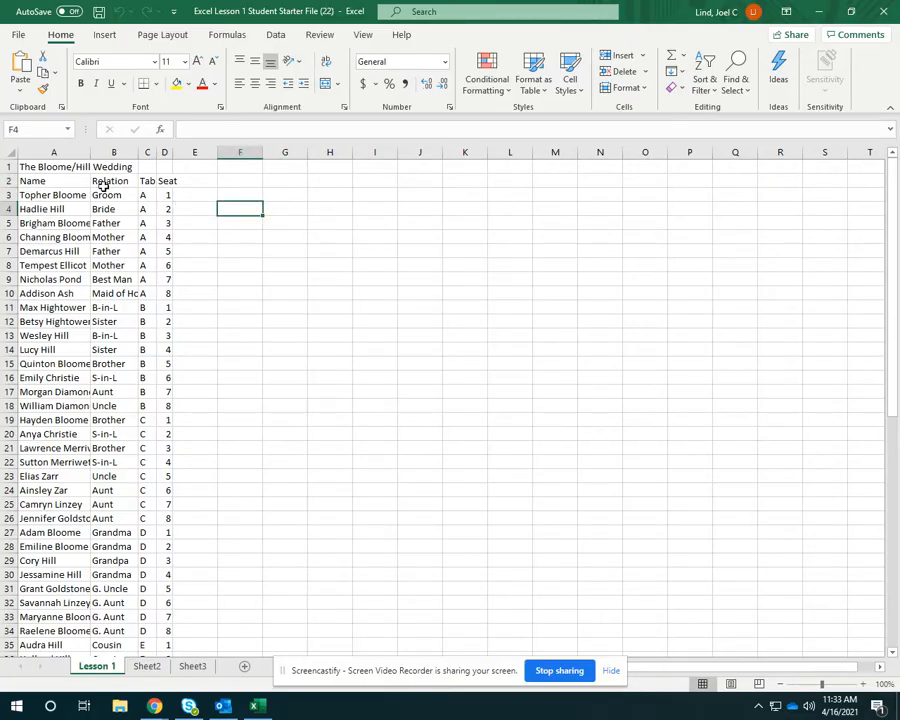
pyautogui.moveTo(61, 143); pyautogui.dragTo(490, 150)
pyautogui.click(400, 212)
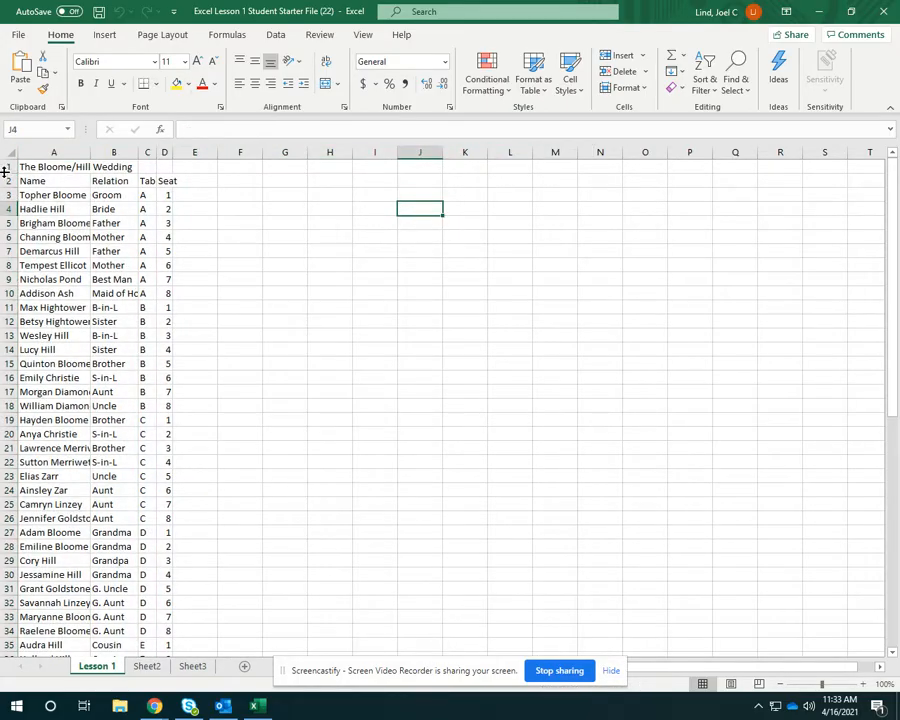
pyautogui.moveTo(8, 166); pyautogui.dragTo(195, 313)
pyautogui.click(285, 306)
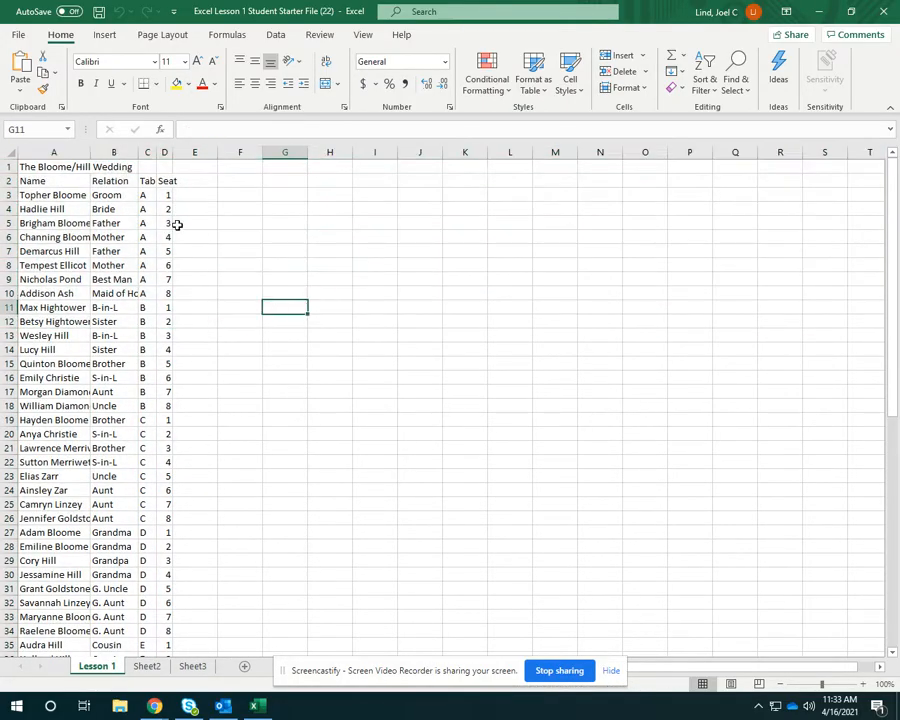
pyautogui.click(62, 147)
pyautogui.click(60, 167)
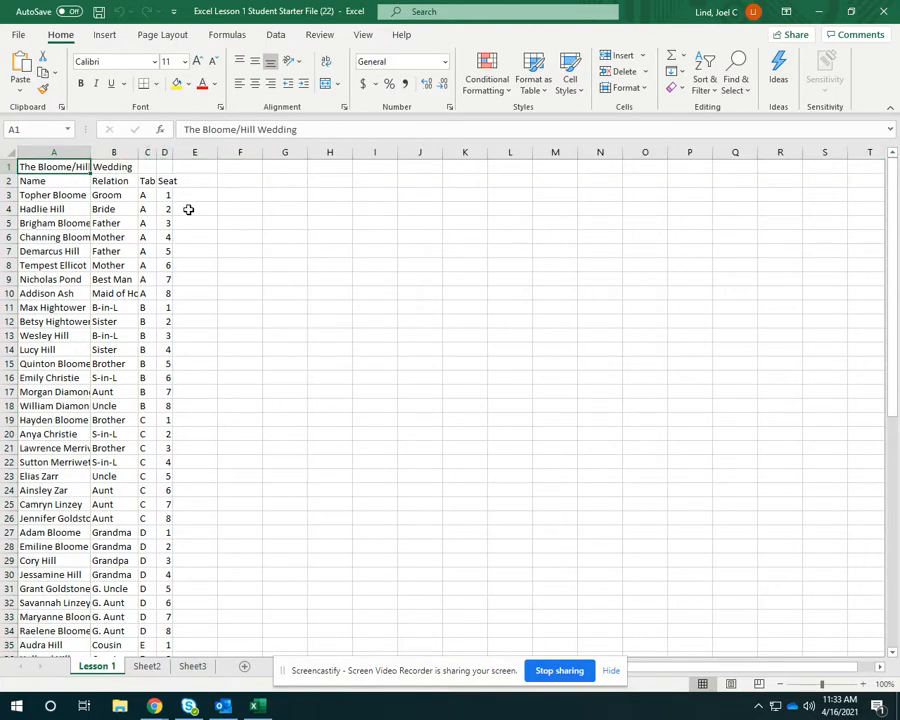
# Multiply 78 by 78 in empty cell F4 with the formula =78*78.
pyautogui.click(236, 205)
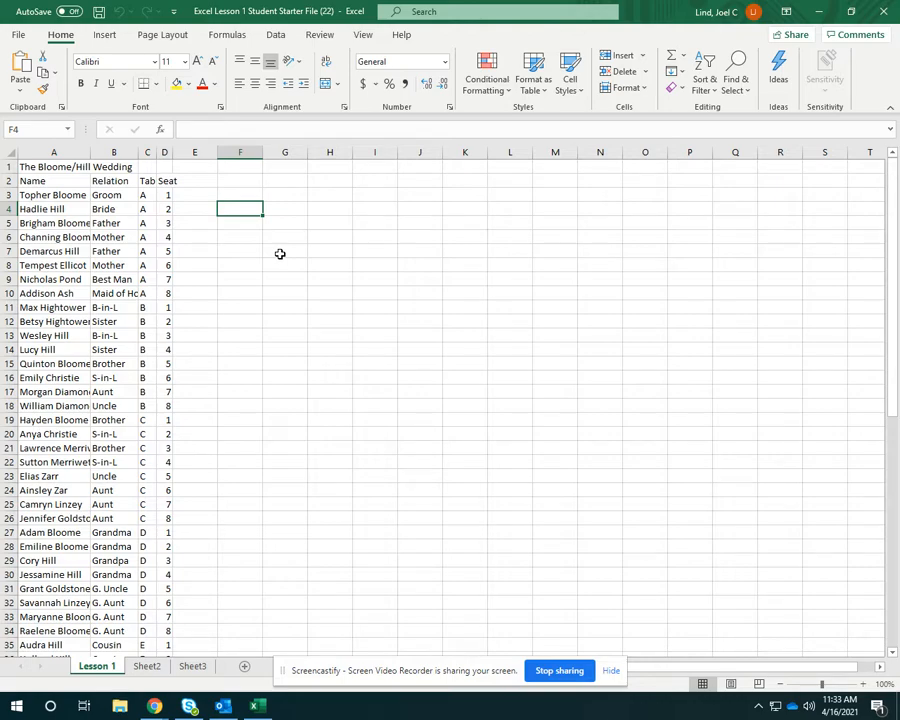
pyautogui.write('=')
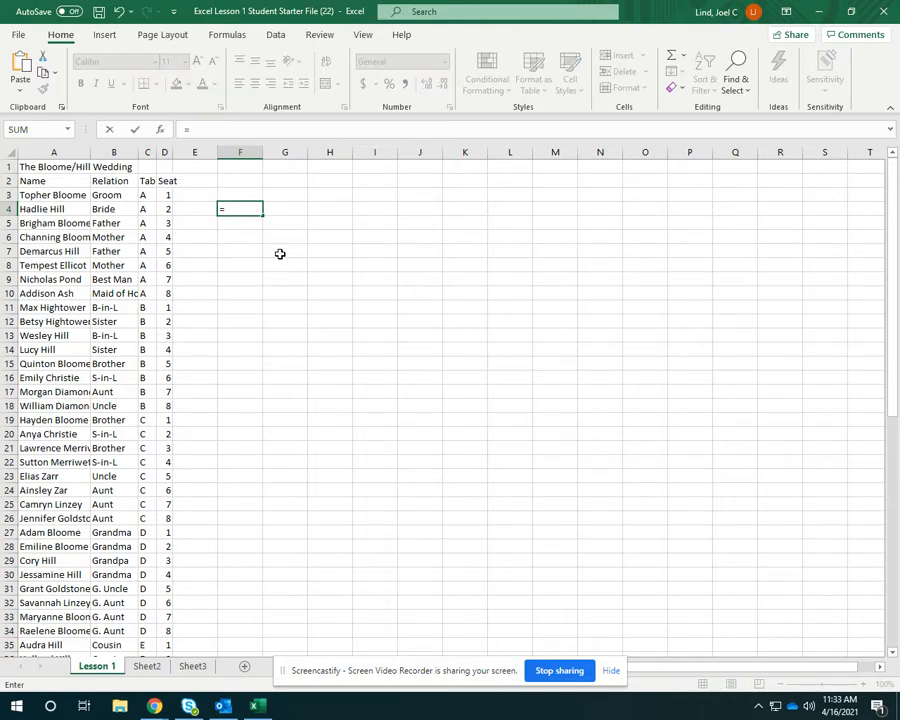
pyautogui.write('78*78')
pyautogui.press('Return')
pyautogui.click(265, 235)
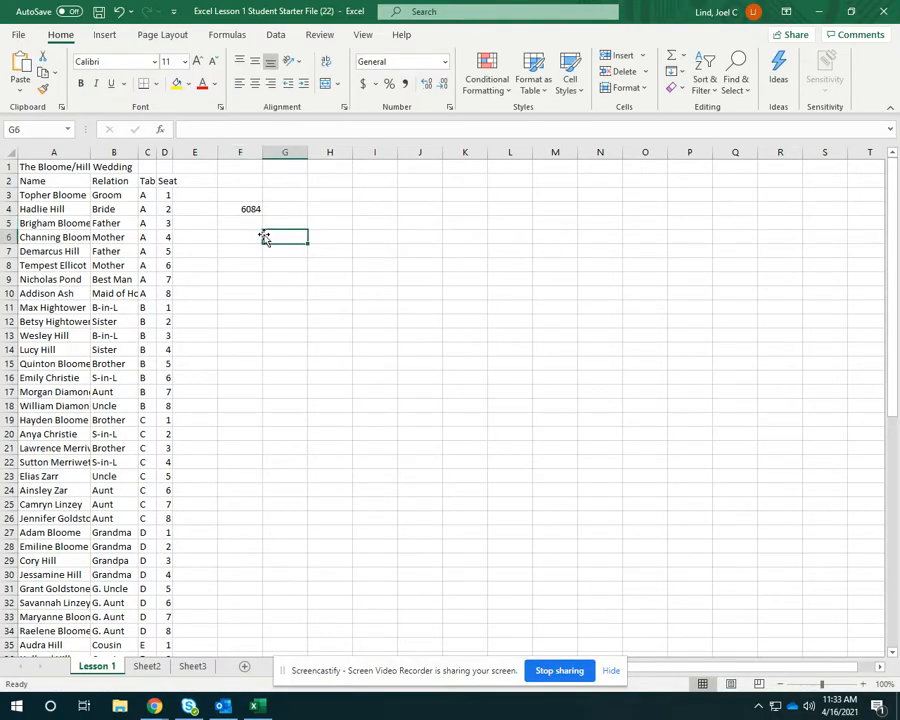
# Clear the multiplication formula from cell F4.
pyautogui.click(249, 209)
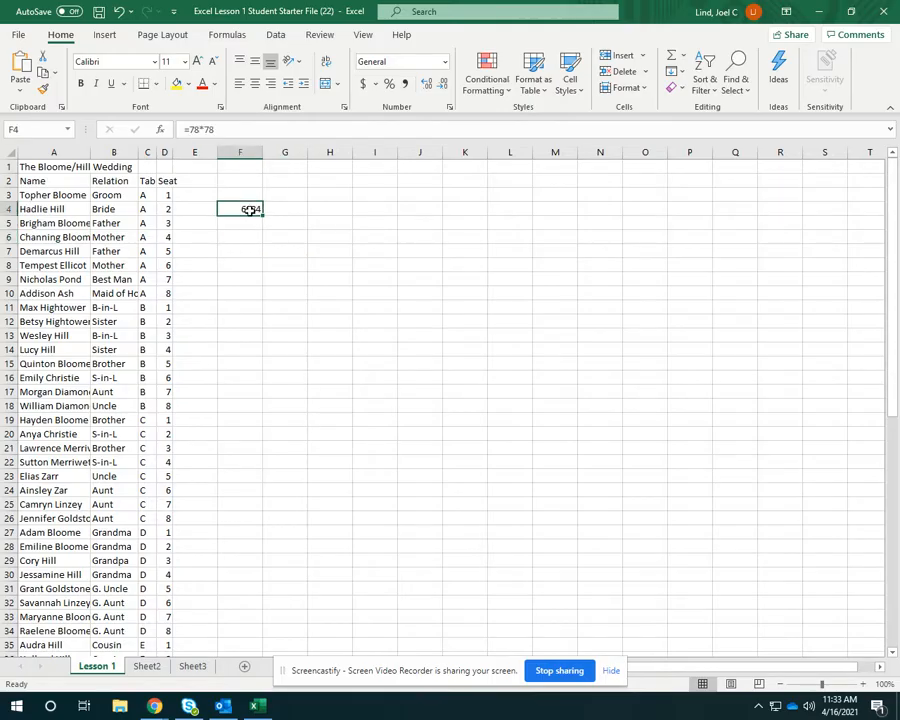
pyautogui.press('Delete')
pyautogui.click(244, 279)
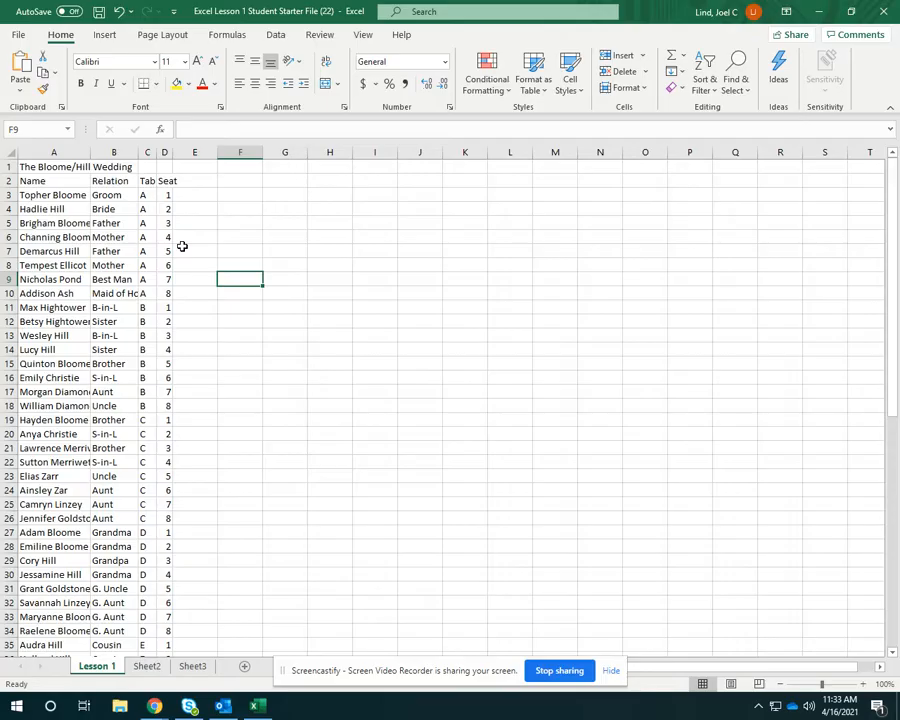
# Insert a blank row above the wedding title in row 1.
pyautogui.click(6, 168)
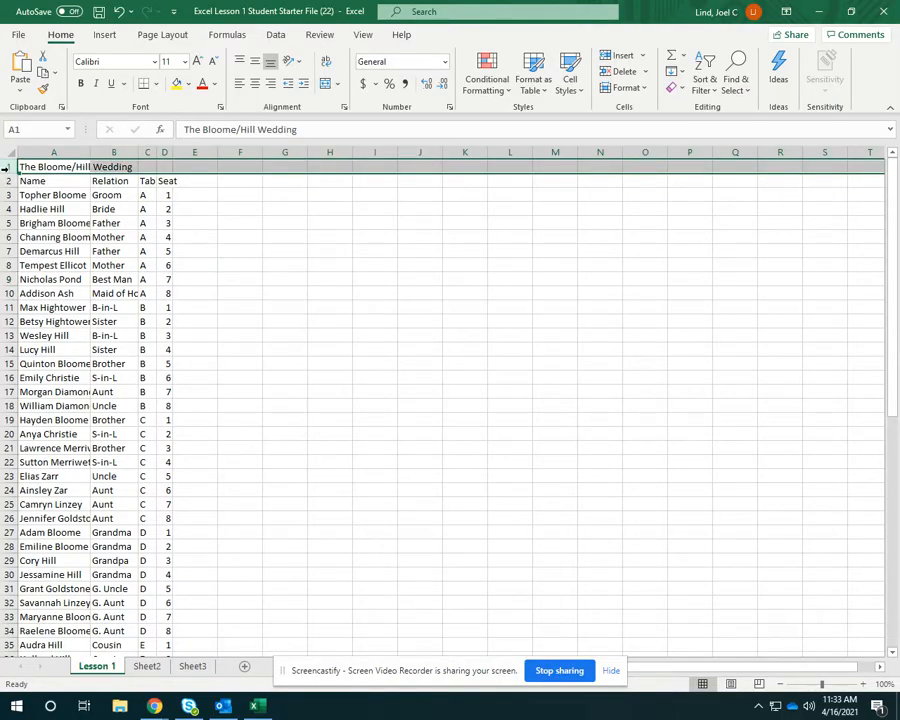
pyautogui.rightClick(8, 168)
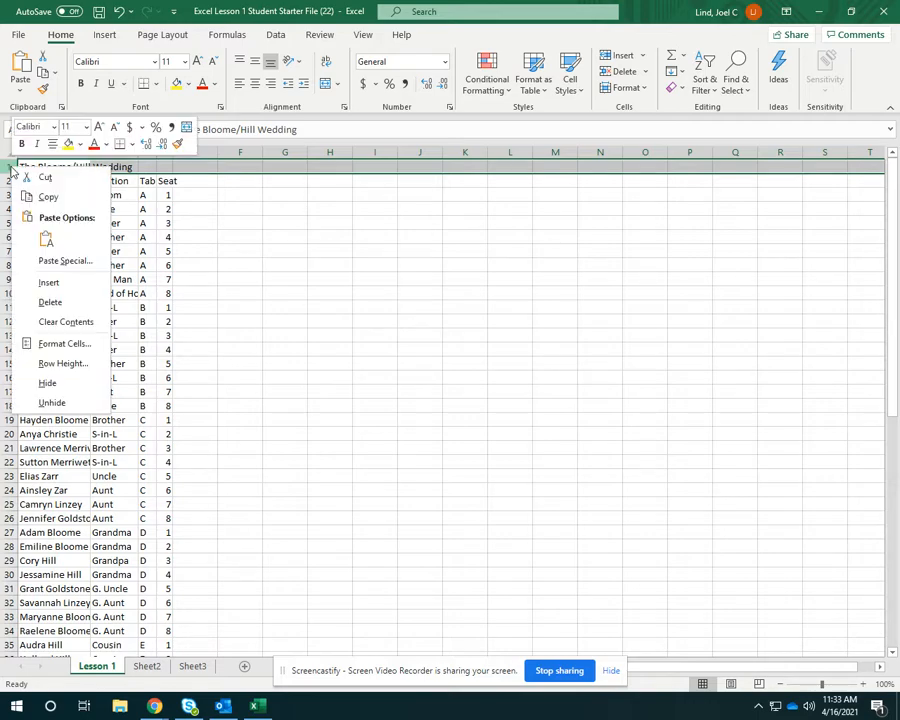
pyautogui.click(53, 283)
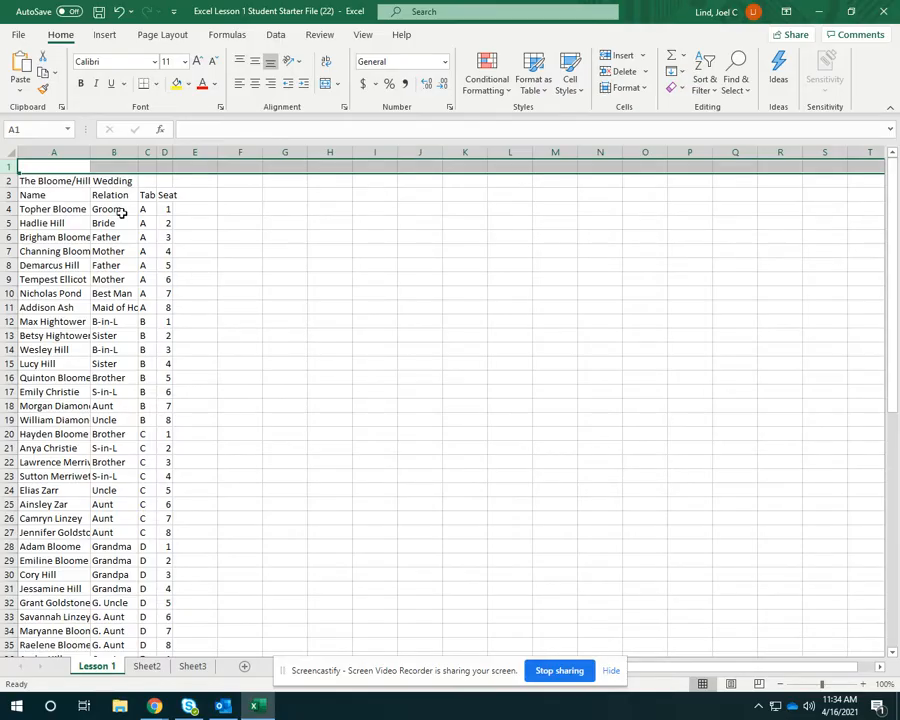
# Enter the heading "Wedding Breakfast Seat Assignments" in cell A1 of the new row.
pyautogui.click(58, 167)
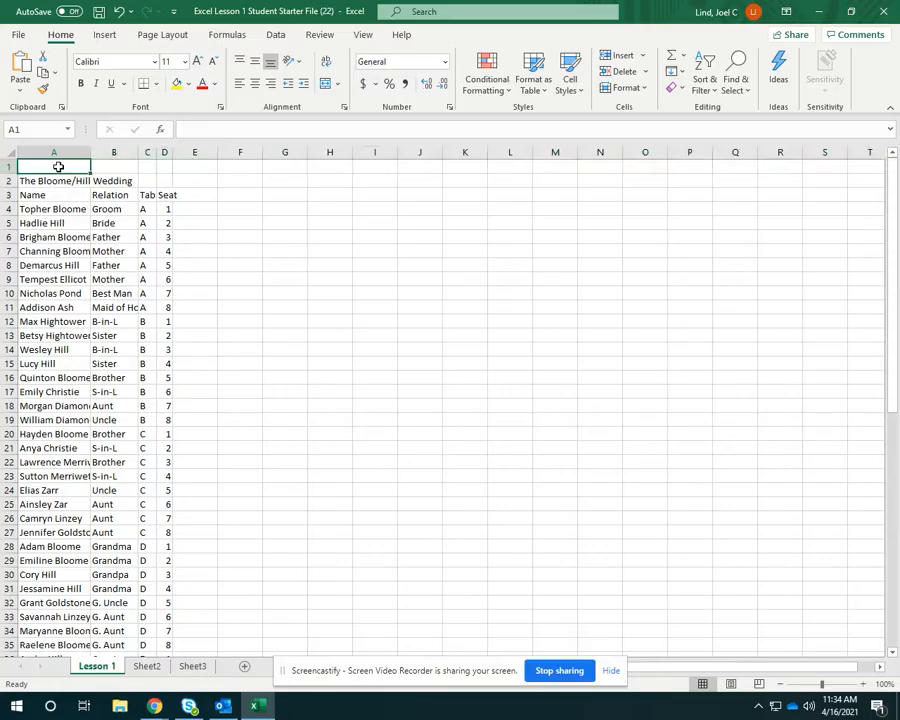
pyautogui.write('Wedding B')
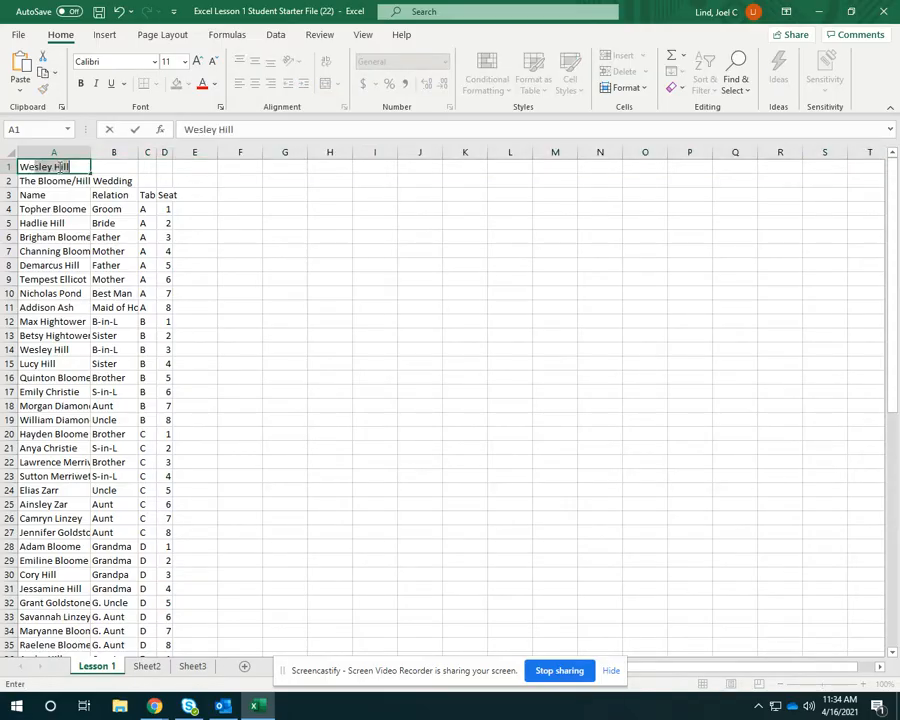
pyautogui.write('reakfast')
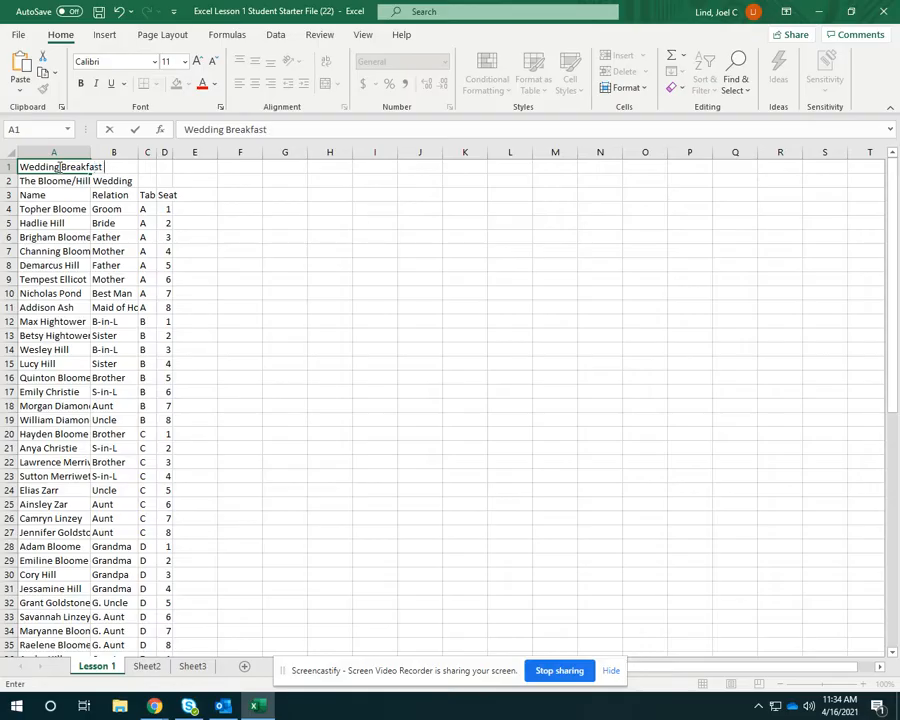
pyautogui.write(' Seat Assignments')
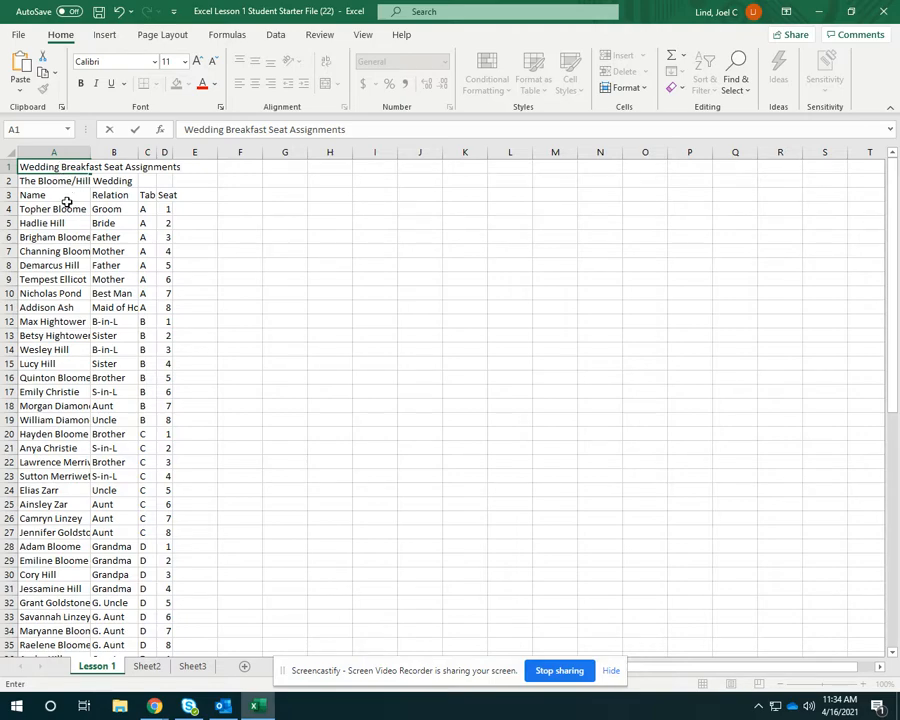
# Delete all the guest rows assigned to table G, rows 52 through 59.
pyautogui.scroll(-5, 141, 380)
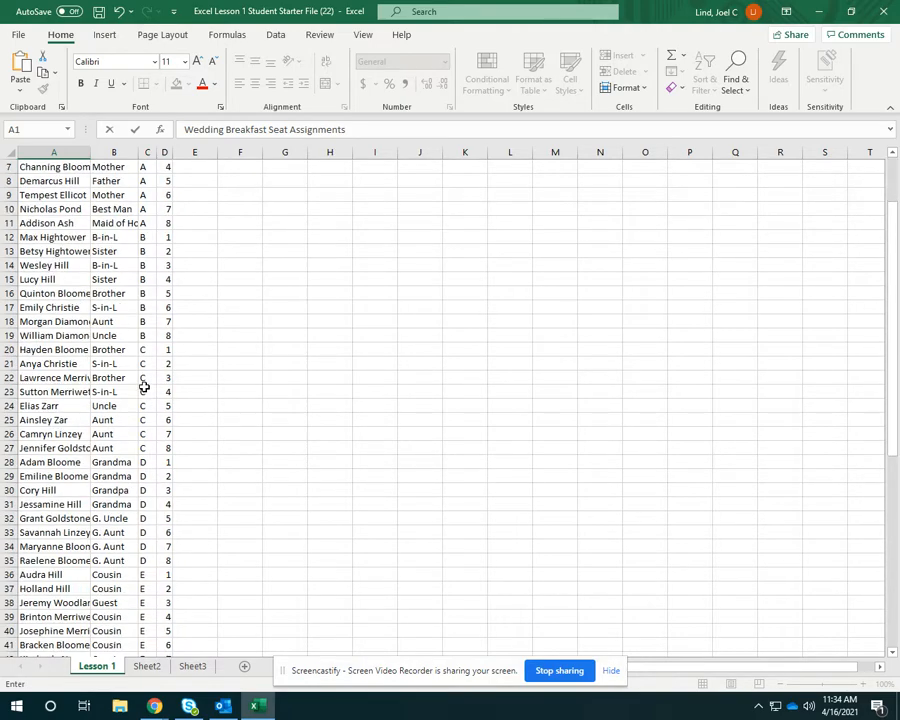
pyautogui.scroll(-8, 141, 380)
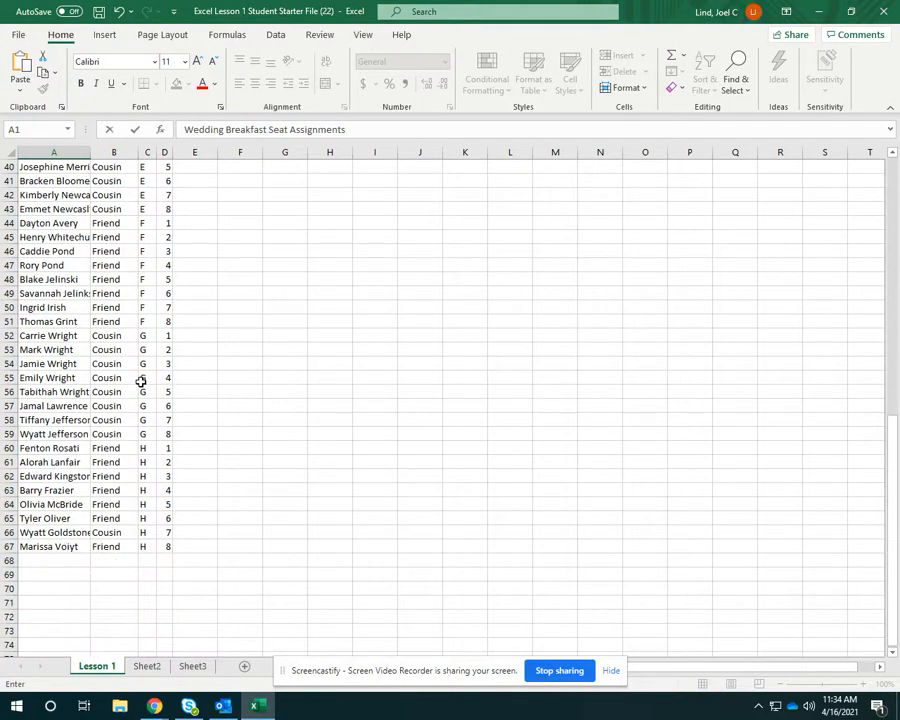
pyautogui.click(5, 336)
pyautogui.moveTo(5, 336); pyautogui.dragTo(9, 425)
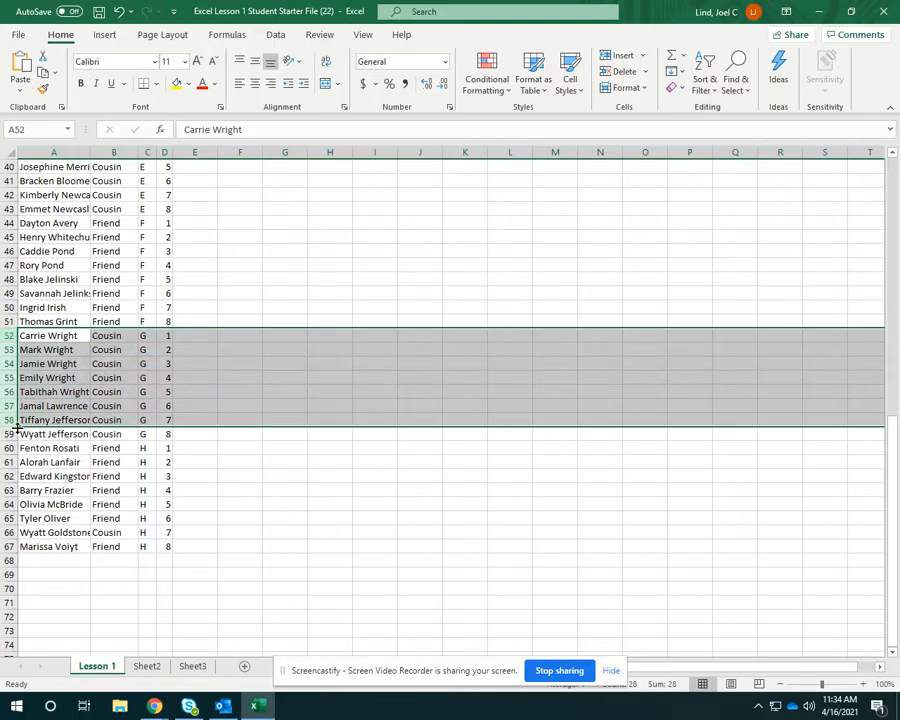
pyautogui.rightClick(55, 367)
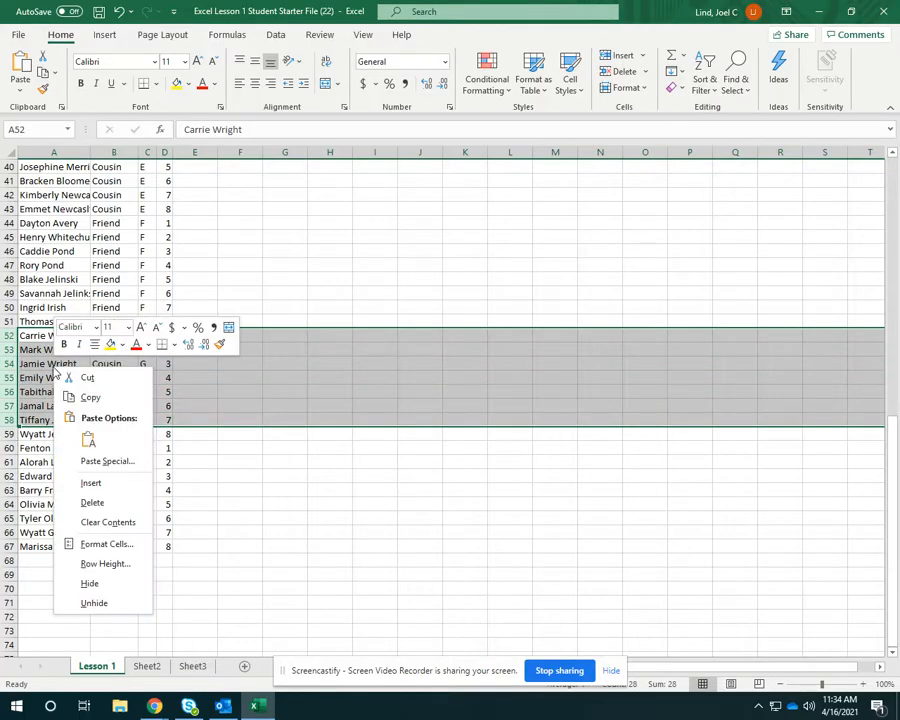
pyautogui.click(90, 502)
pyautogui.click(320, 475)
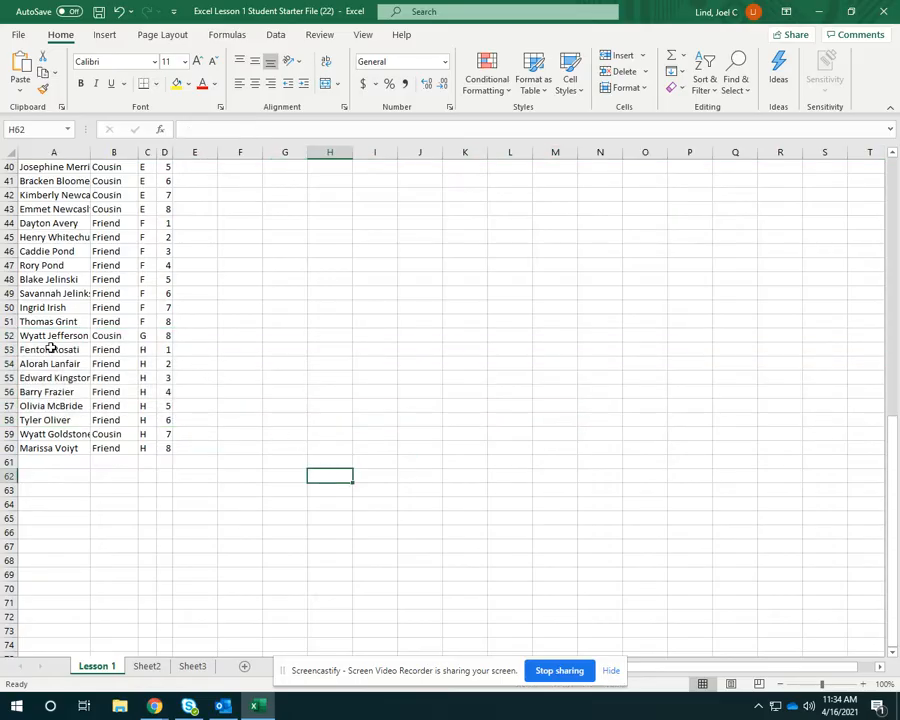
pyautogui.rightClick(9, 336)
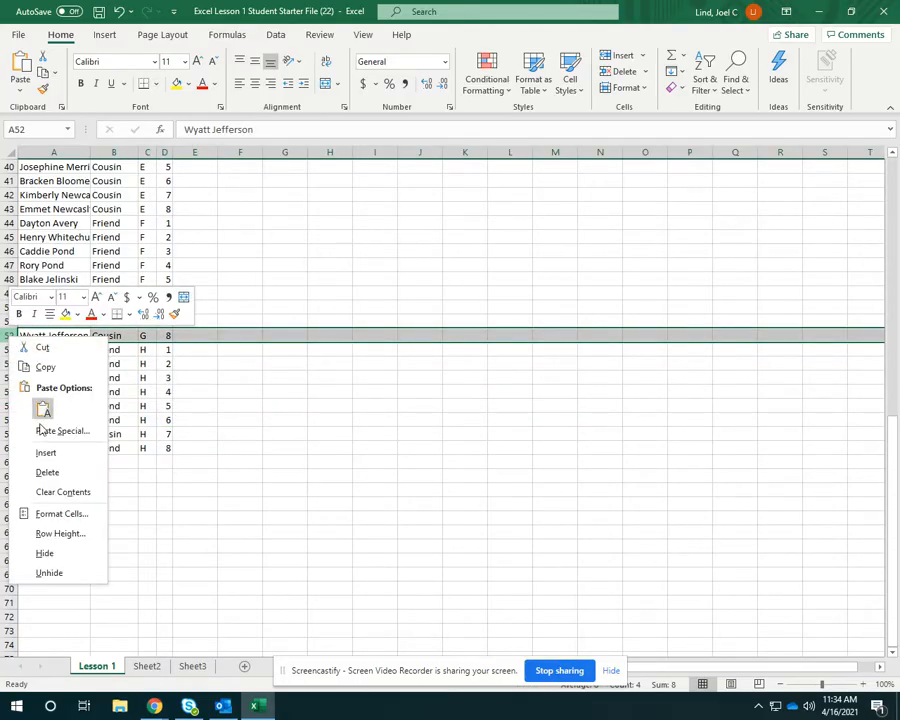
pyautogui.click(50, 472)
pyautogui.click(267, 432)
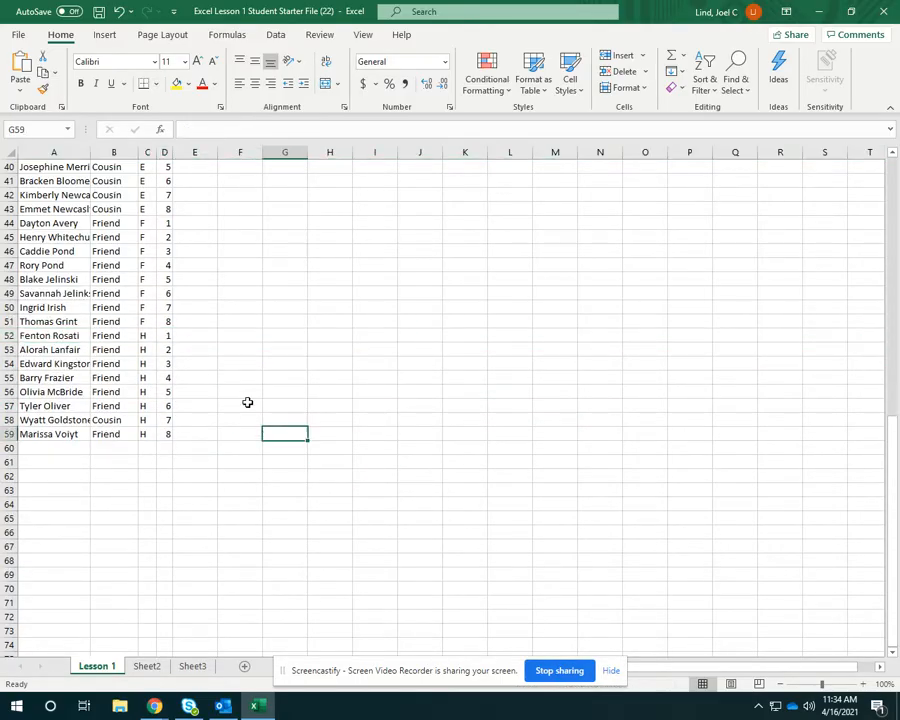
# Change the table letter in cell C52, the first of the table H guests, to G.
pyautogui.moveTo(148, 337); pyautogui.dragTo(156, 434)
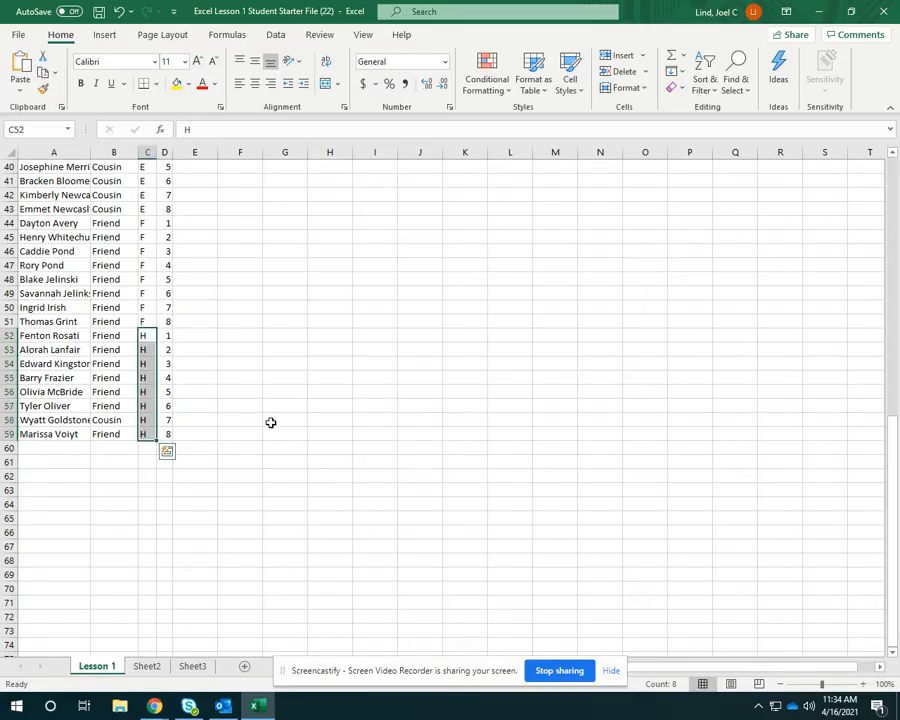
pyautogui.click(250, 445)
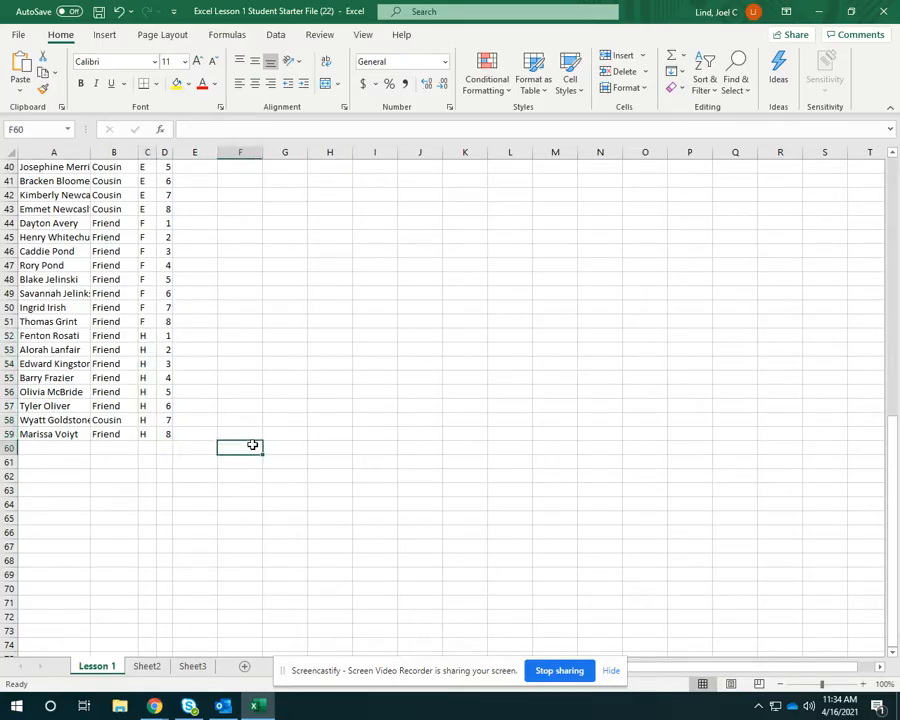
pyautogui.click(146, 336)
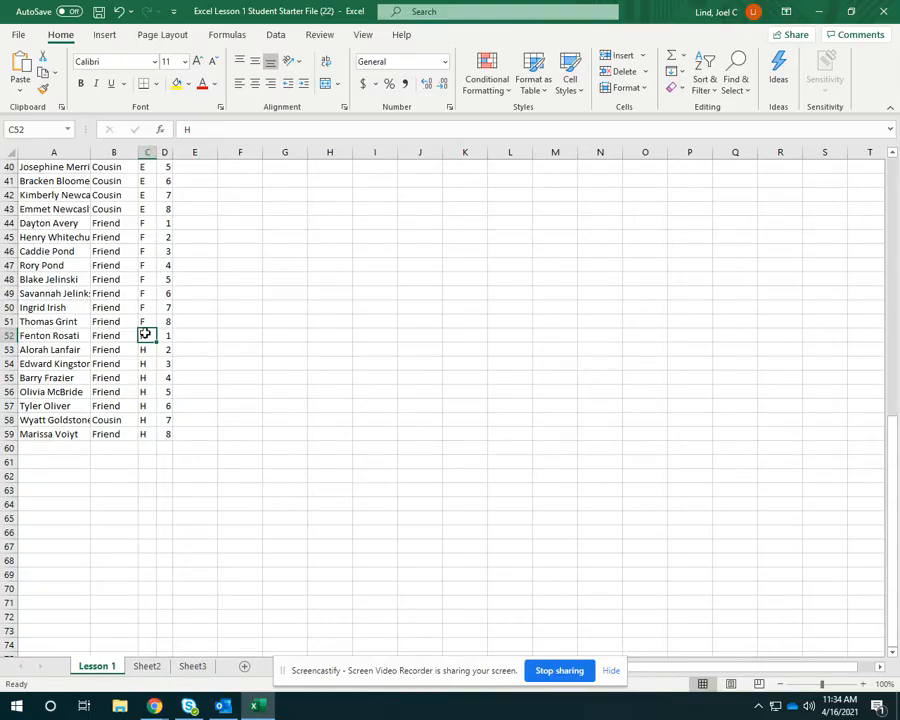
pyautogui.write('G')
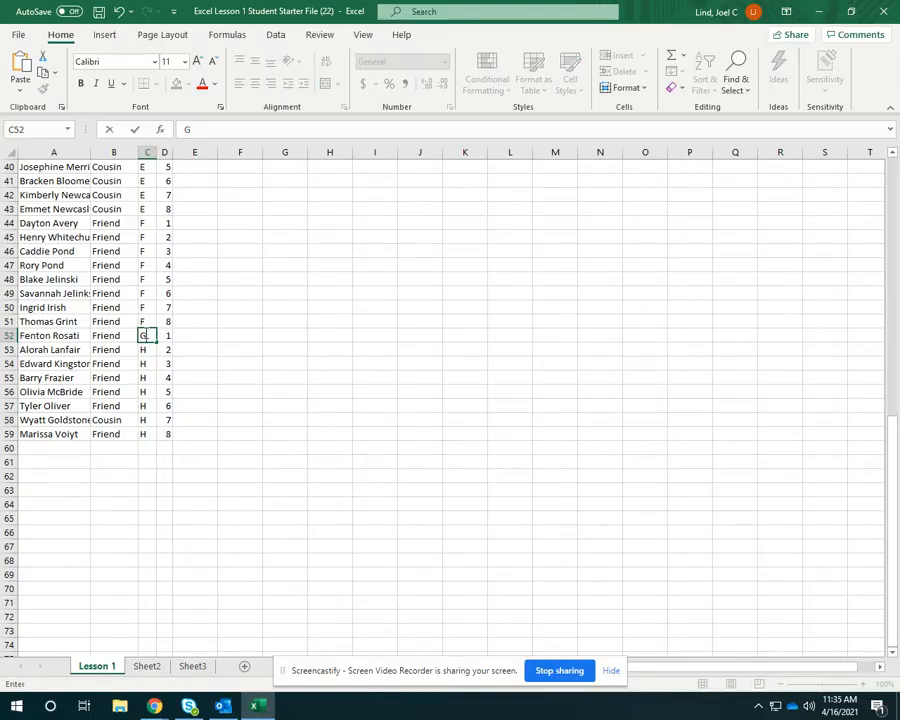
pyautogui.click(237, 348)
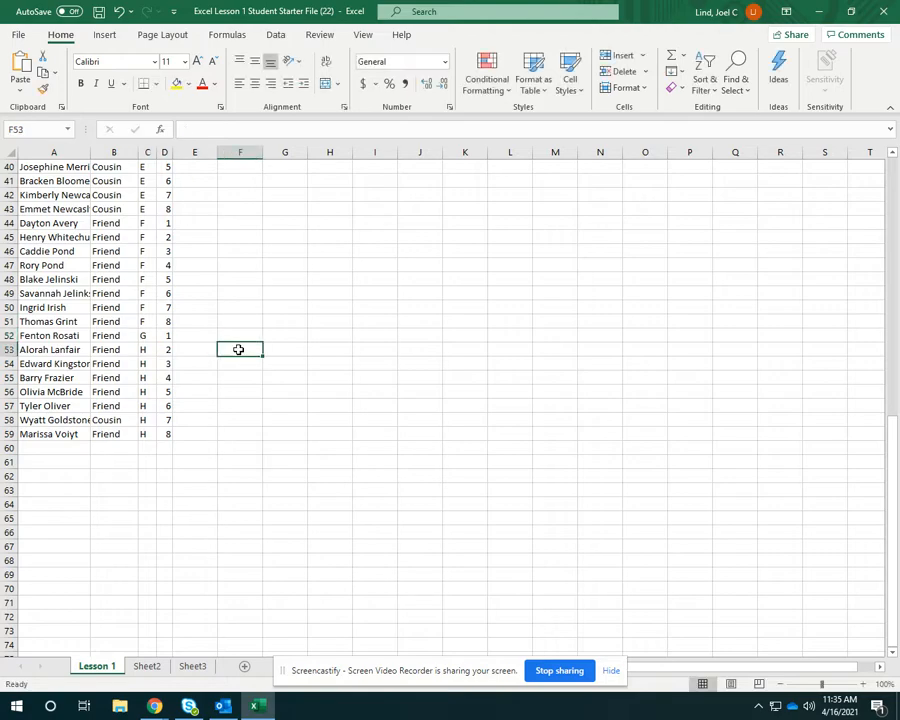
# Copy the table letter G from cell C52 down through C59 for the remaining guests of that table.
pyautogui.click(145, 337)
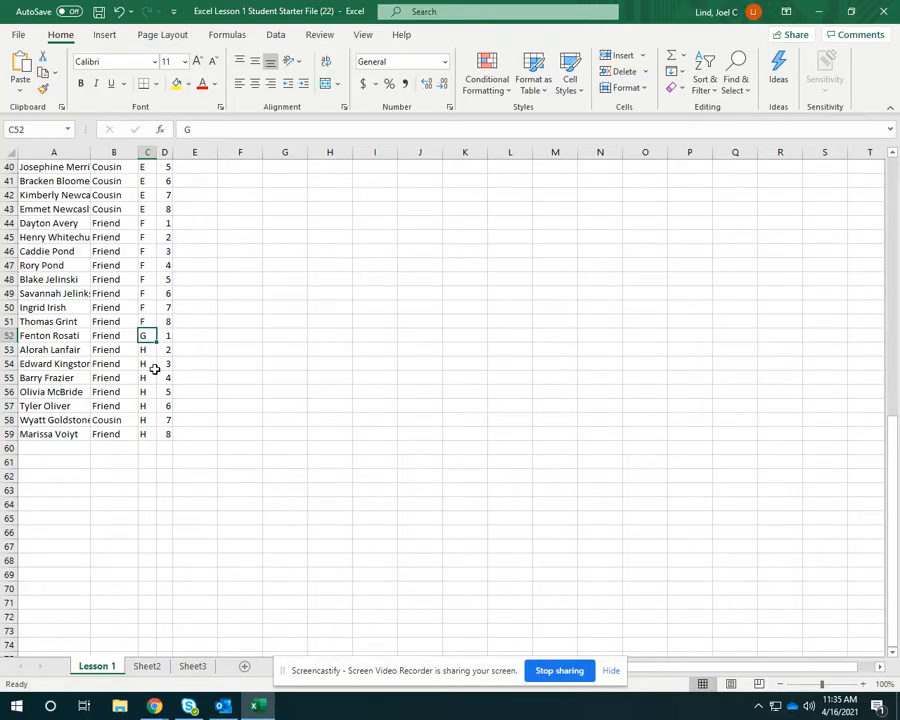
pyautogui.moveTo(156, 340); pyautogui.dragTo(150, 436)
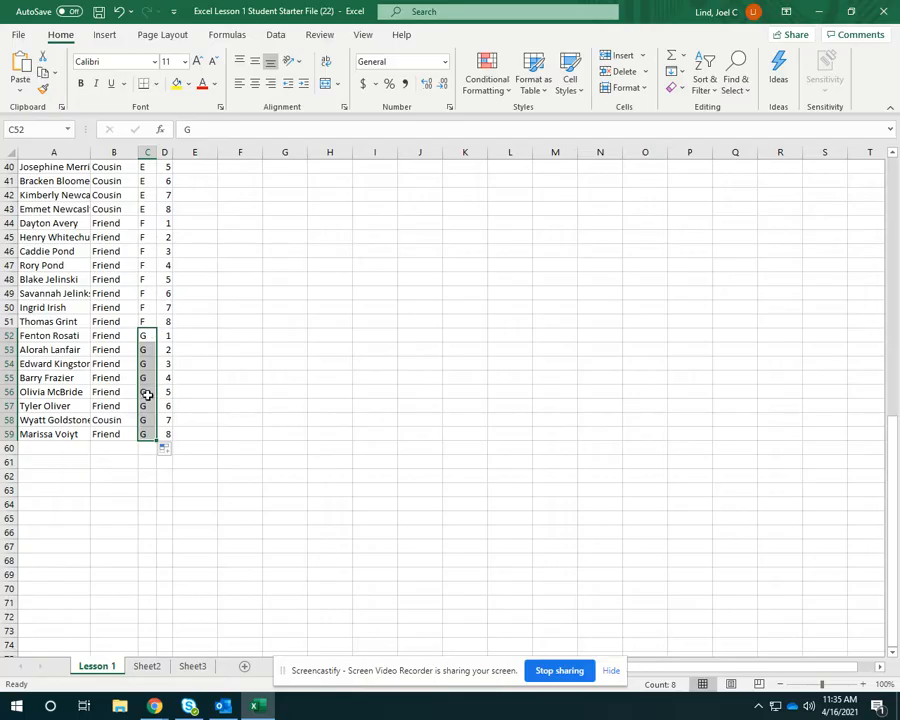
pyautogui.click(289, 390)
# Widen columns C and D together so the Table and Seat headings fit completely.
pyautogui.scroll(9, 335, 372)
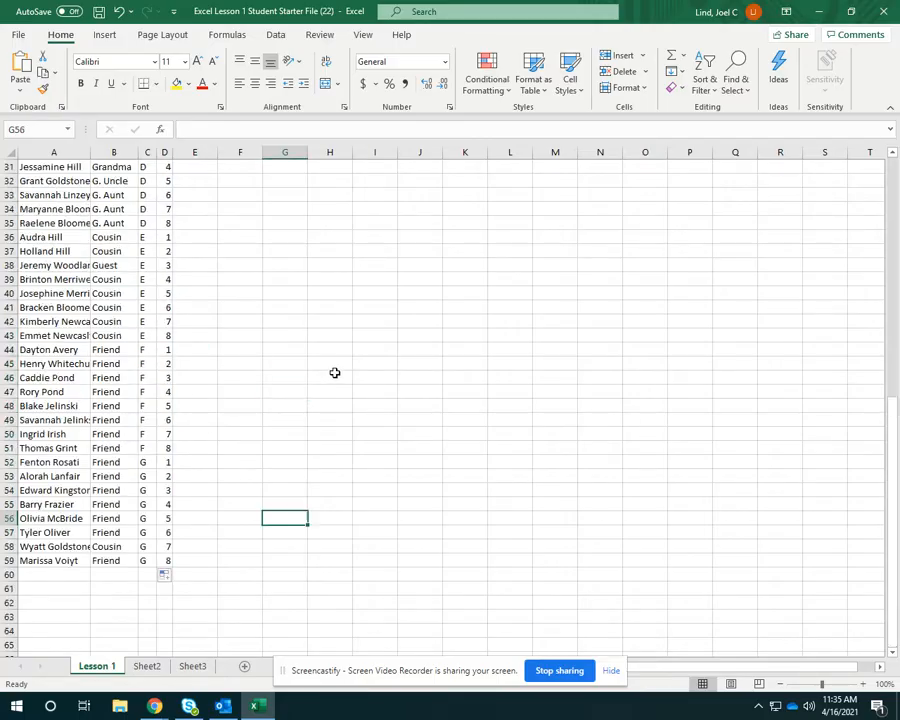
pyautogui.scroll(4, 133, 358)
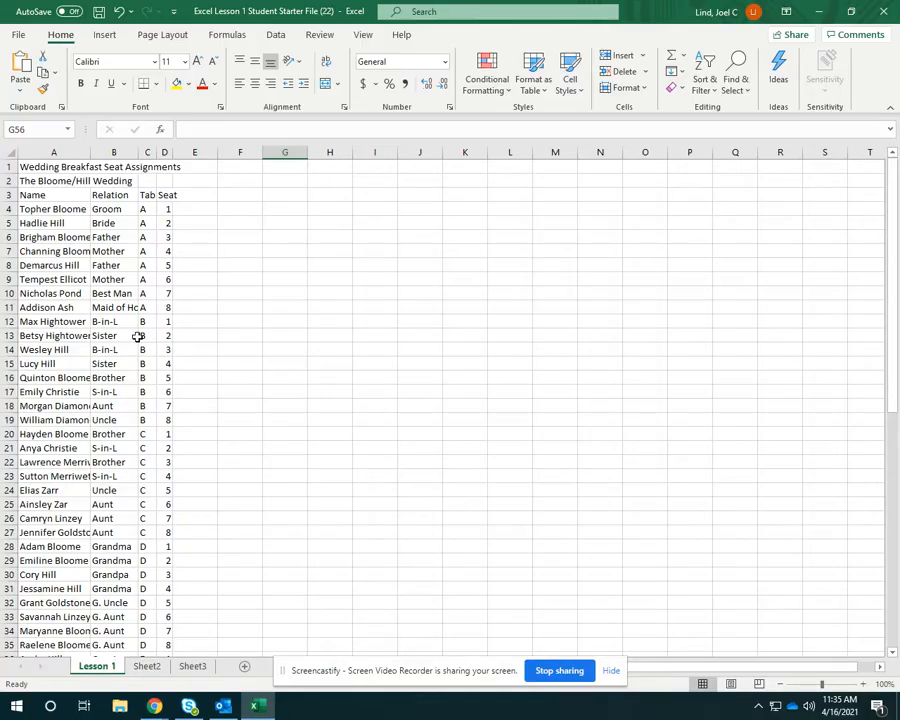
pyautogui.click(148, 152)
pyautogui.hotkey('shift', 'Right')
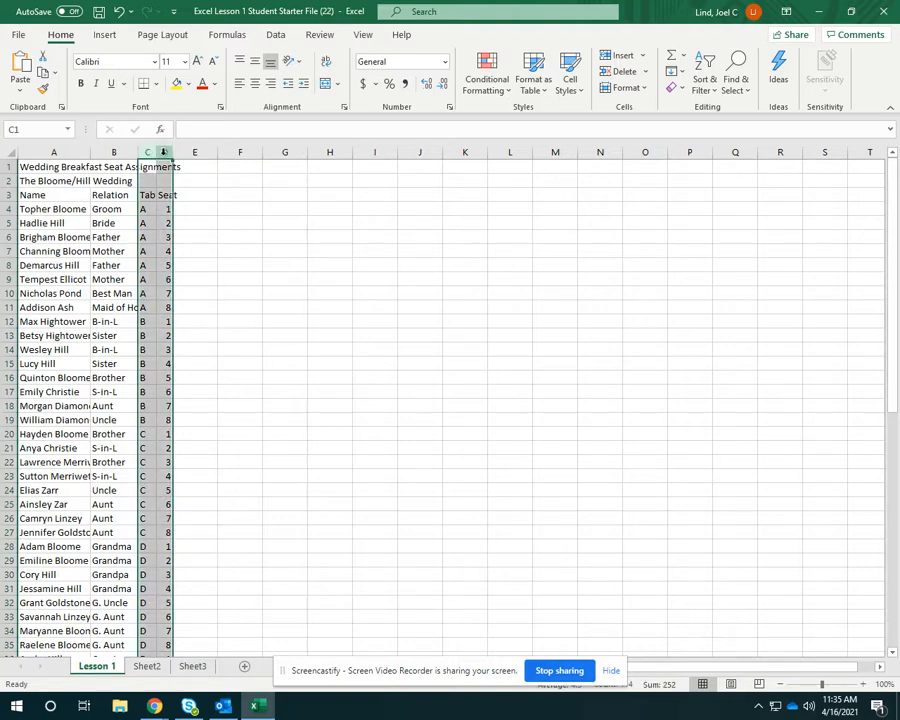
pyautogui.moveTo(156, 154); pyautogui.dragTo(173, 154)
pyautogui.click(290, 233)
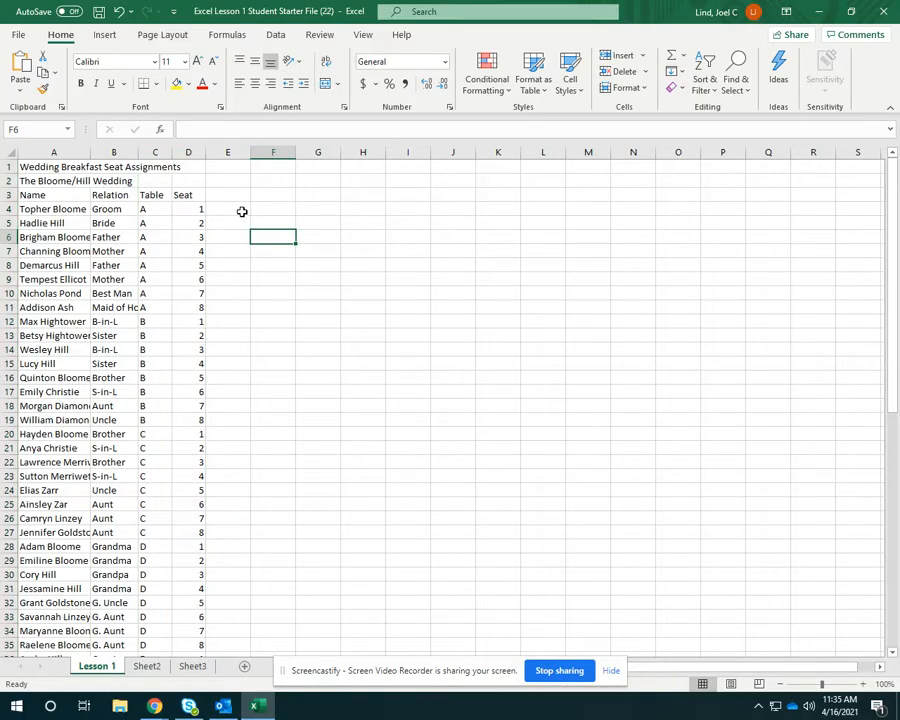
# Center the contents of the Table and Seat columns, C and D.
pyautogui.moveTo(159, 148); pyautogui.dragTo(181, 152)
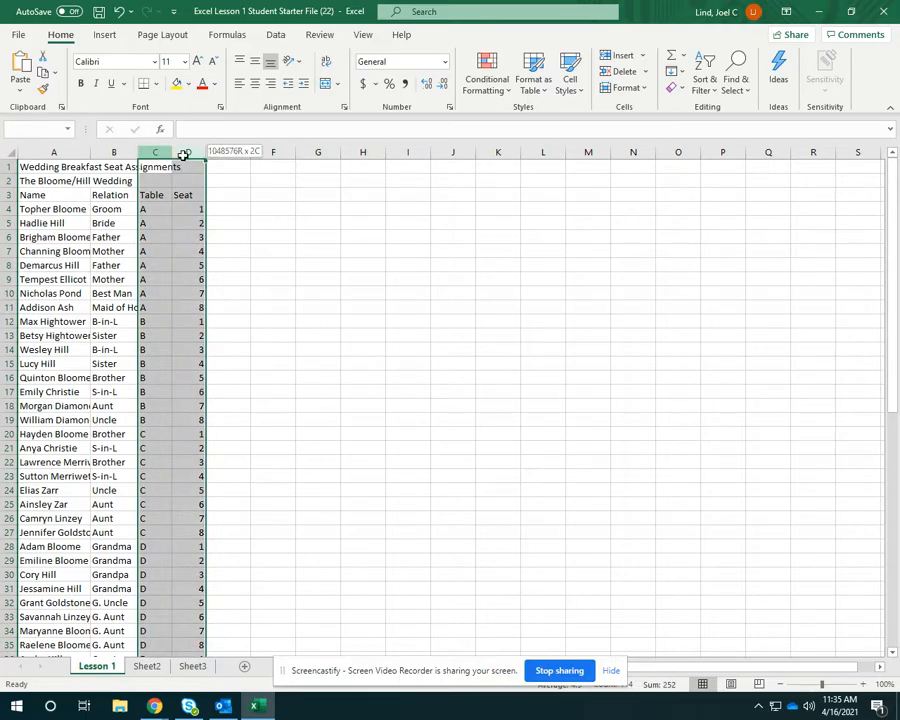
pyautogui.click(257, 89)
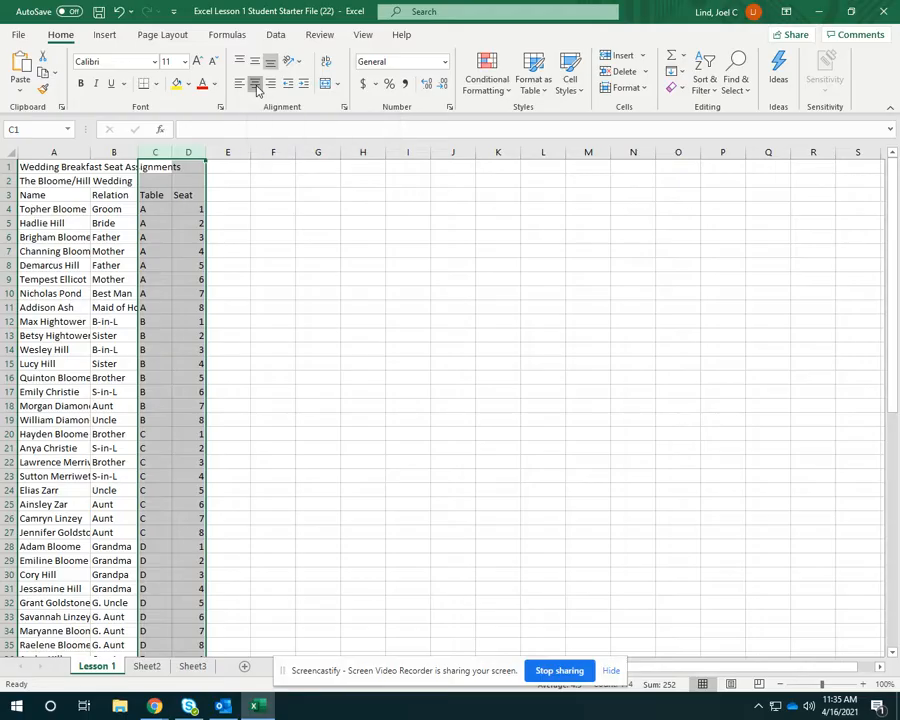
pyautogui.click(245, 266)
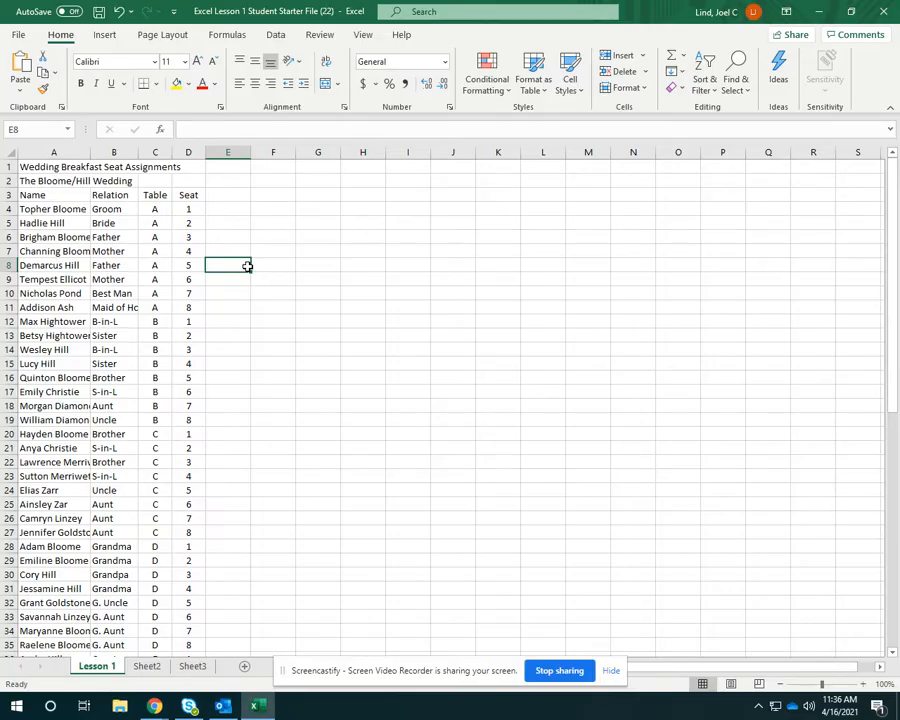
# Italicize the subtitle "The Bloome/Hill Wedding" in cell A2.
pyautogui.click(66, 179)
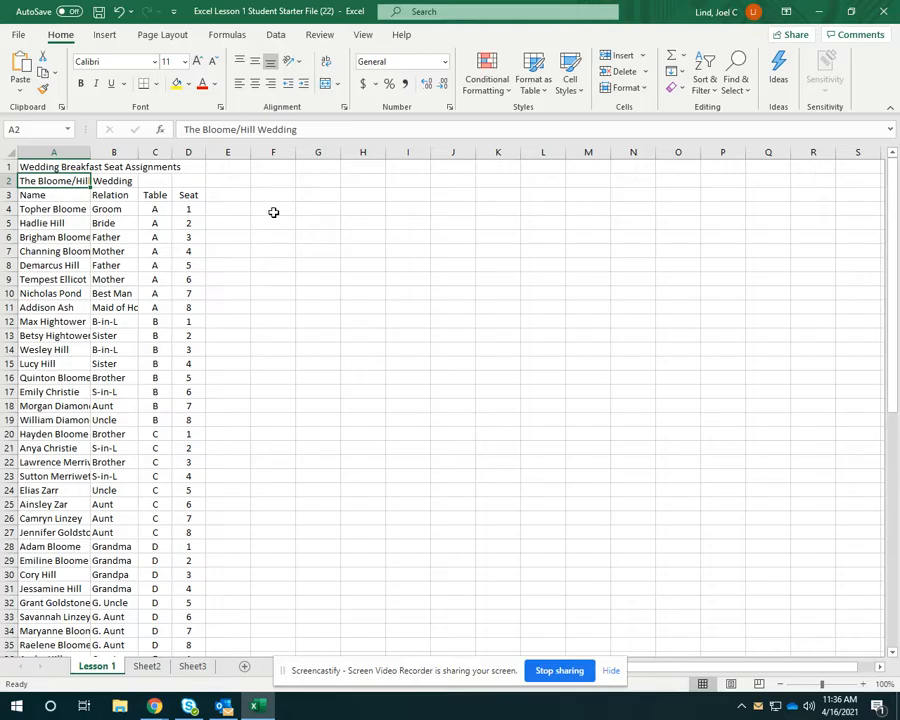
pyautogui.click(52, 221)
pyautogui.click(48, 181)
pyautogui.click(96, 83)
pyautogui.click(238, 263)
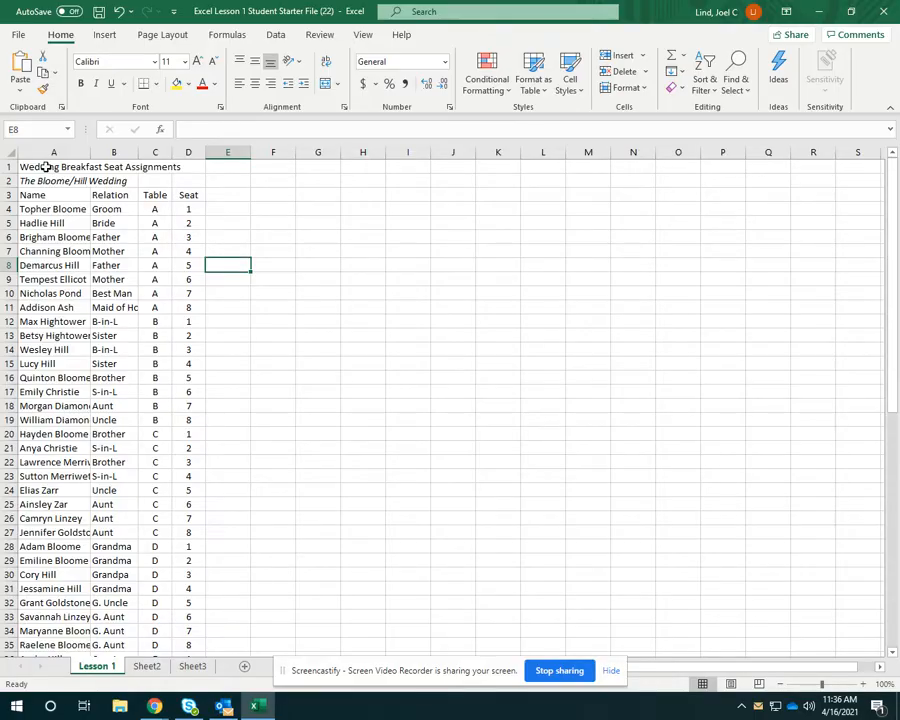
# Merge and center the main heading across A1:D1 and the wedding subtitle across A2:D2.
pyautogui.moveTo(46, 167); pyautogui.dragTo(195, 168)
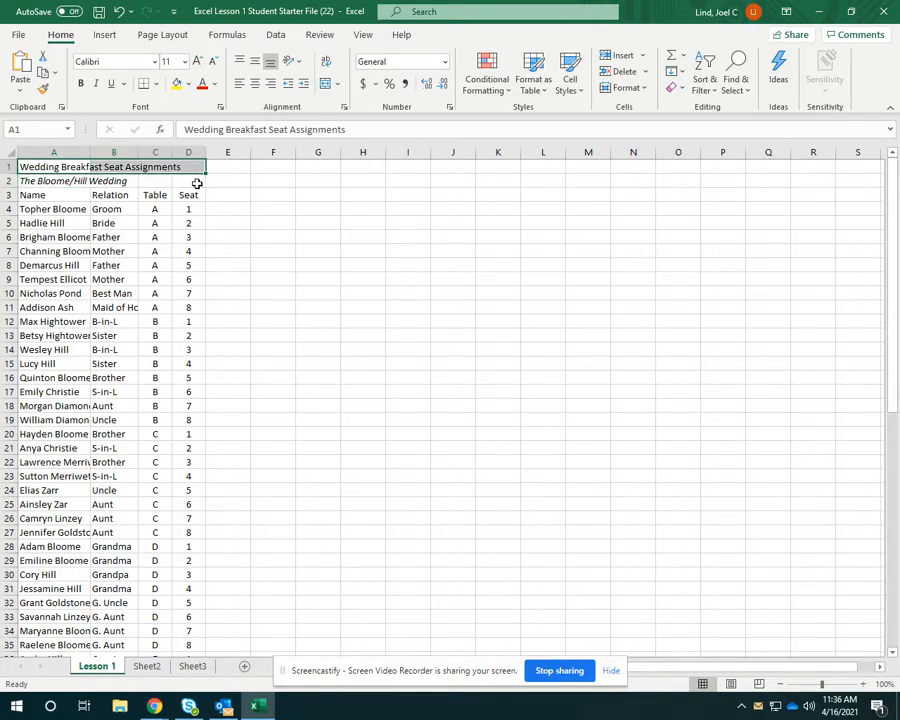
pyautogui.click(326, 87)
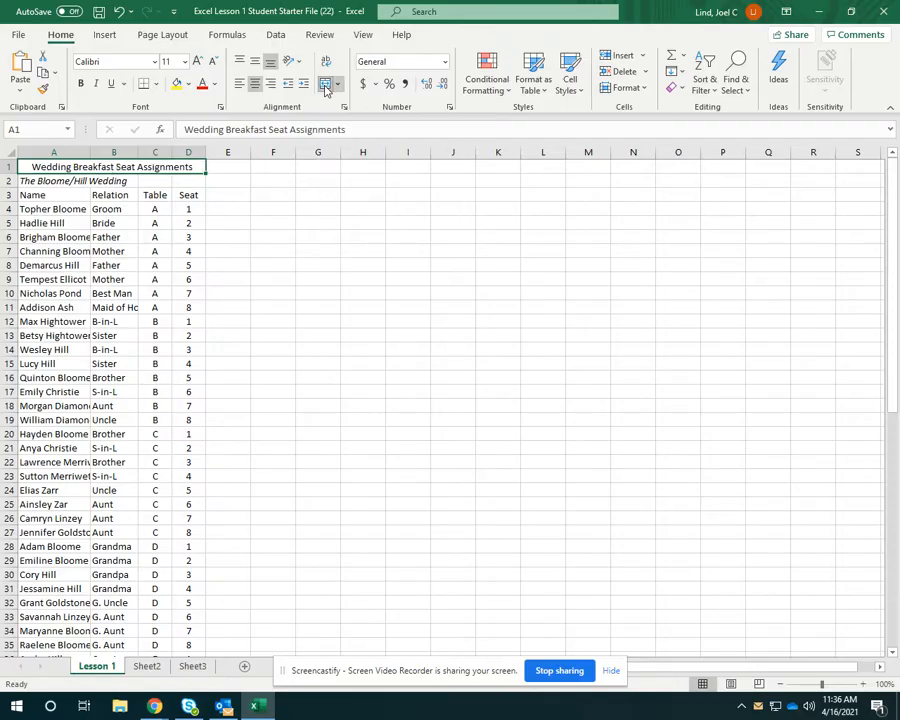
pyautogui.click(111, 292)
pyautogui.moveTo(36, 181); pyautogui.dragTo(198, 178)
pyautogui.click(326, 87)
pyautogui.click(314, 263)
# Increase the font size of the "Wedding Breakfast Seat Assignments" heading to 24.
pyautogui.click(80, 167)
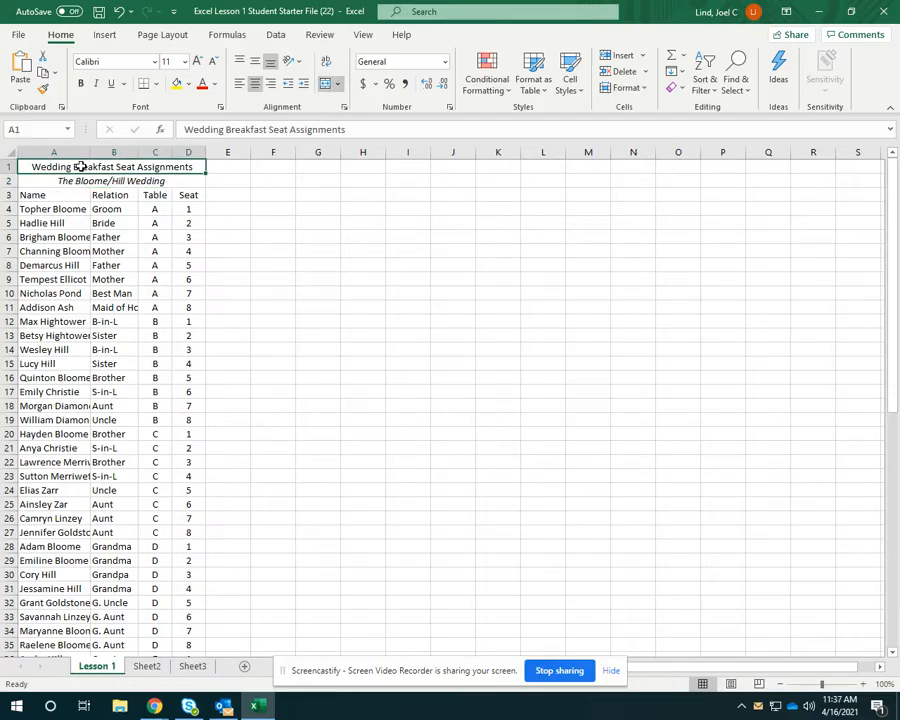
pyautogui.click(198, 62)
pyautogui.click(198, 62)
pyautogui.click(198, 62)
pyautogui.click(198, 62)
pyautogui.click(198, 62)
pyautogui.click(198, 62)
pyautogui.click(198, 62)
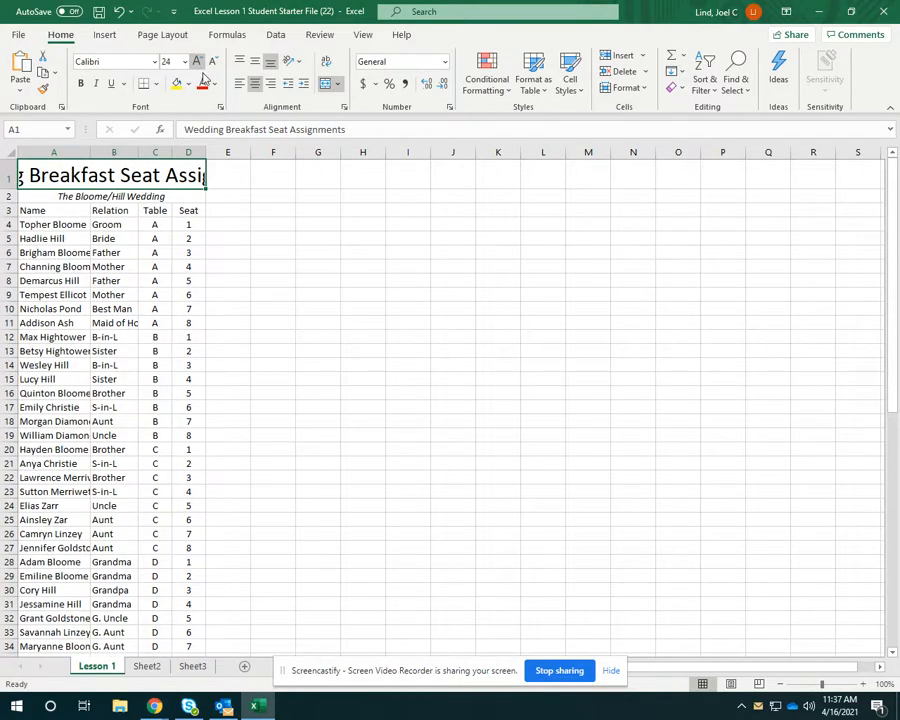
pyautogui.click(228, 251)
# Wrap the text of the row 1 heading and make the row tall enough for two lines.
pyautogui.click(110, 176)
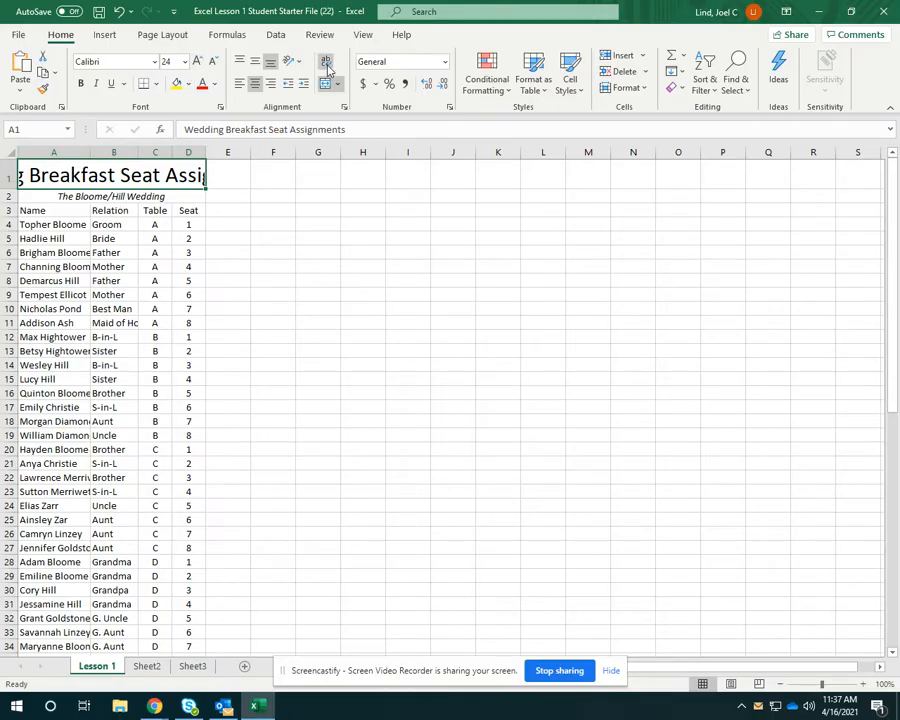
pyautogui.click(327, 67)
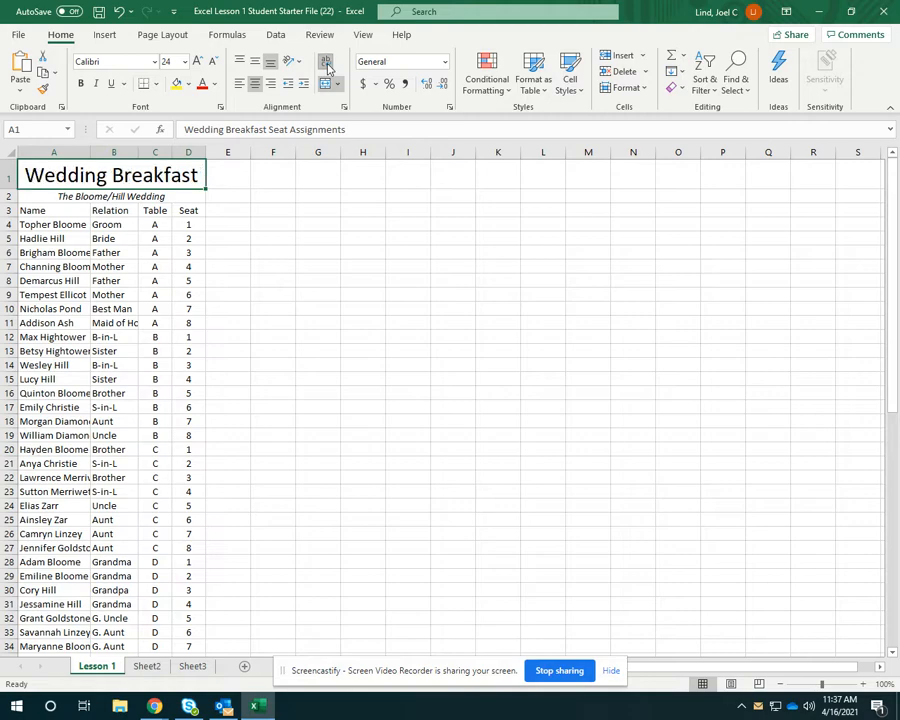
pyautogui.moveTo(10, 188); pyautogui.dragTo(10, 222)
pyautogui.click(267, 283)
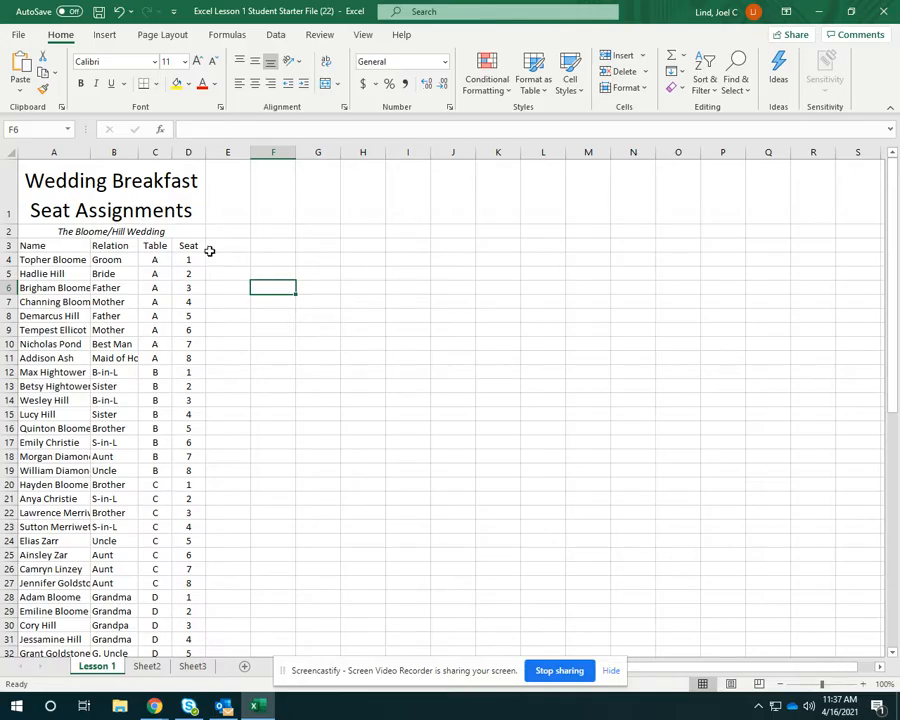
# Widen column A so that the longest guest names fit completely.
pyautogui.moveTo(90, 152); pyautogui.dragTo(364, 196)
pyautogui.moveTo(364, 152); pyautogui.dragTo(103, 162)
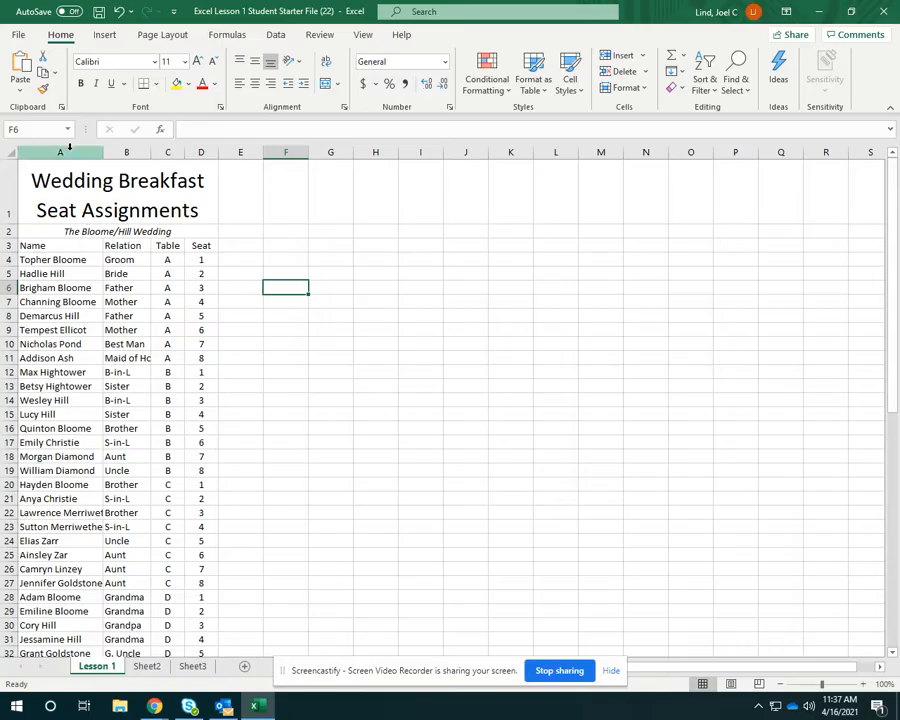
pyautogui.moveTo(104, 152); pyautogui.dragTo(125, 152)
pyautogui.scroll(-9, 90, 355)
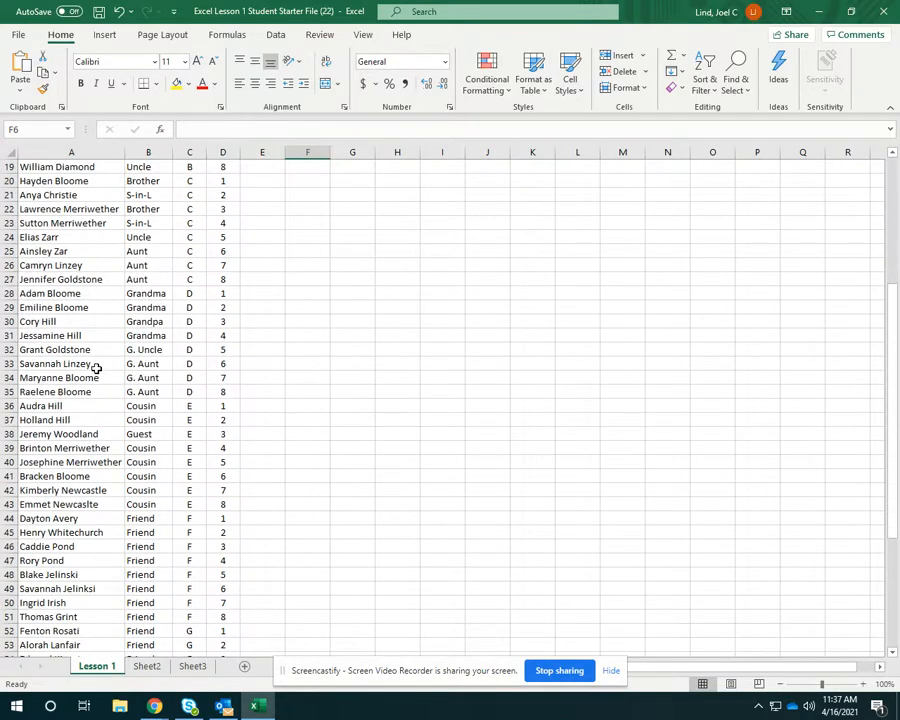
pyautogui.scroll(9, 94, 360)
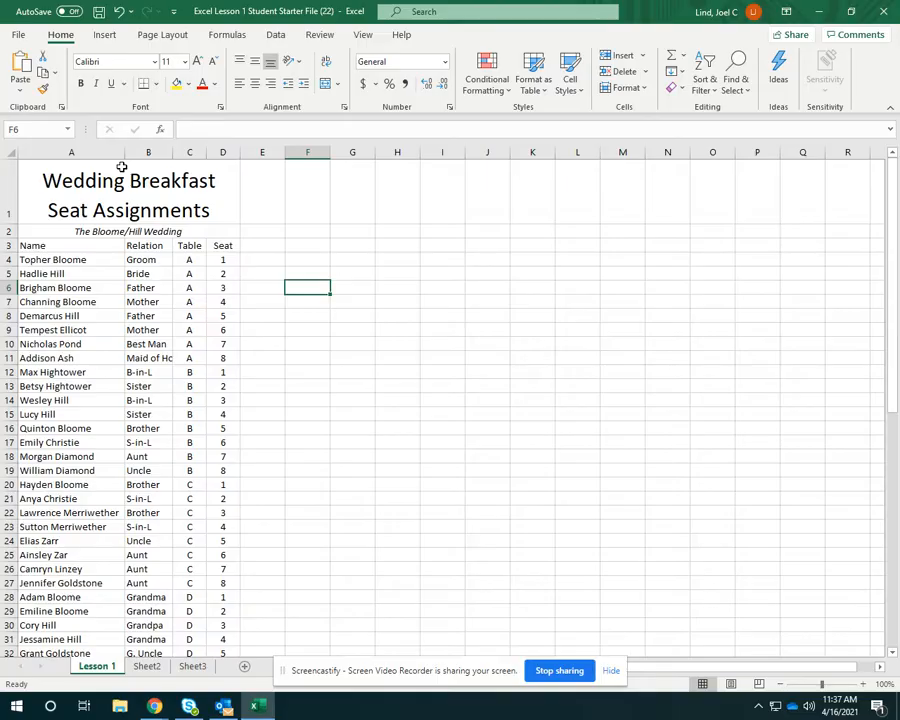
# Apply All Borders to the whole seating list, A1:D59.
pyautogui.click(51, 180)
pyautogui.moveTo(51, 180); pyautogui.dragTo(223, 619)
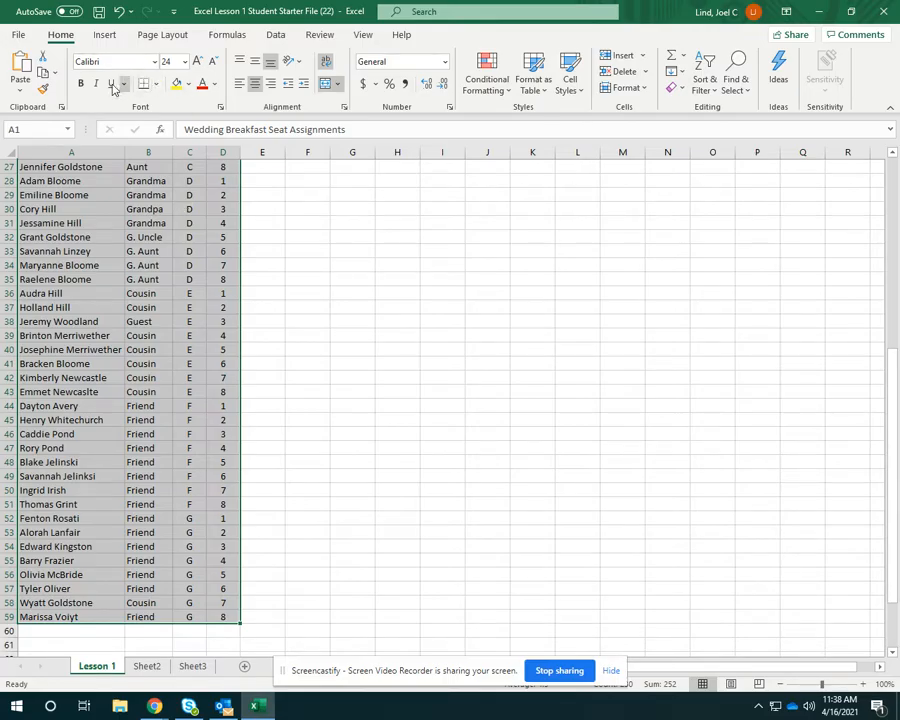
pyautogui.click(157, 84)
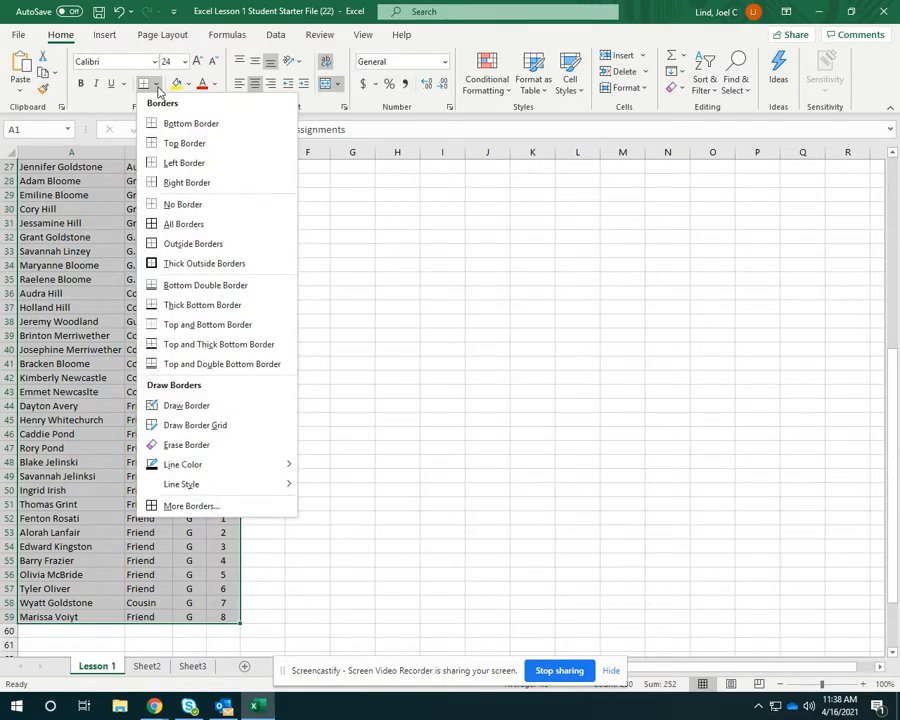
pyautogui.click(190, 224)
pyautogui.click(338, 321)
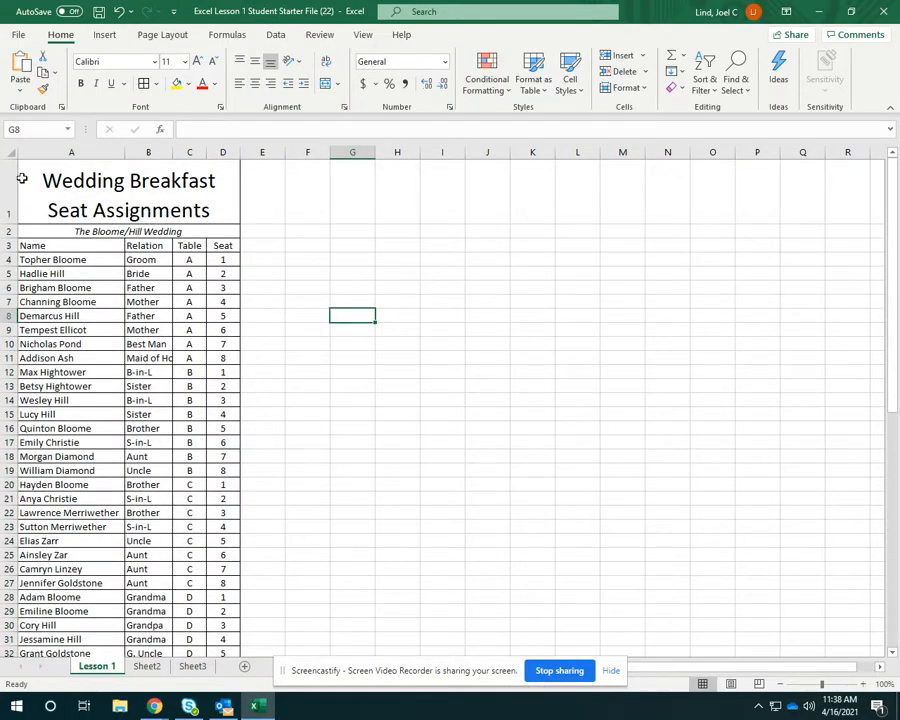
# Add Thick Outside Borders around the whole seating list, A1:D59.
pyautogui.moveTo(50, 180); pyautogui.dragTo(220, 614)
pyautogui.click(155, 84)
pyautogui.click(200, 264)
pyautogui.scroll(9, 330, 308)
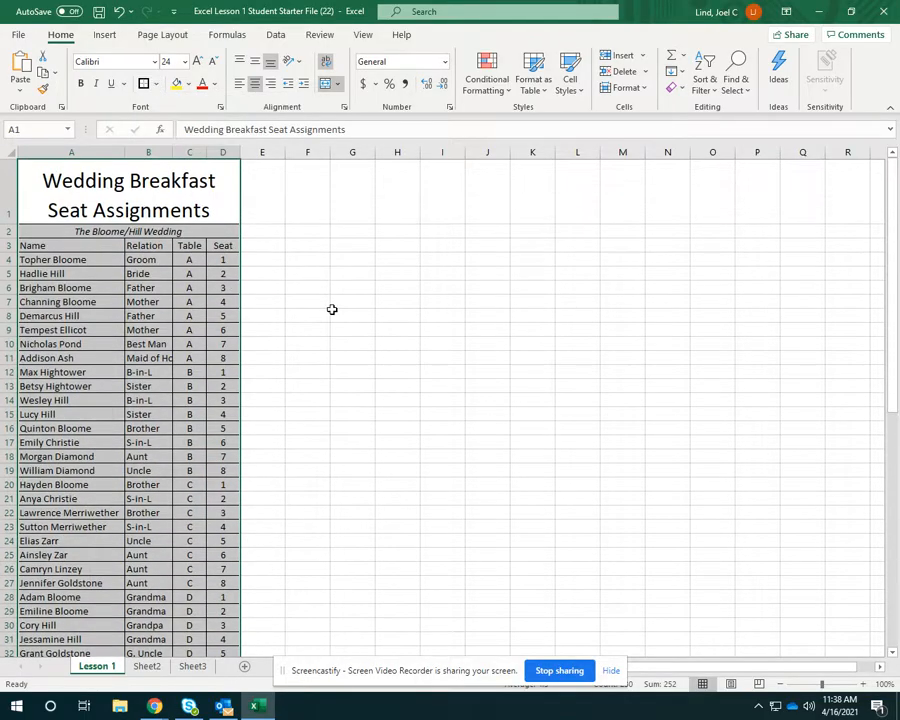
pyautogui.click(332, 312)
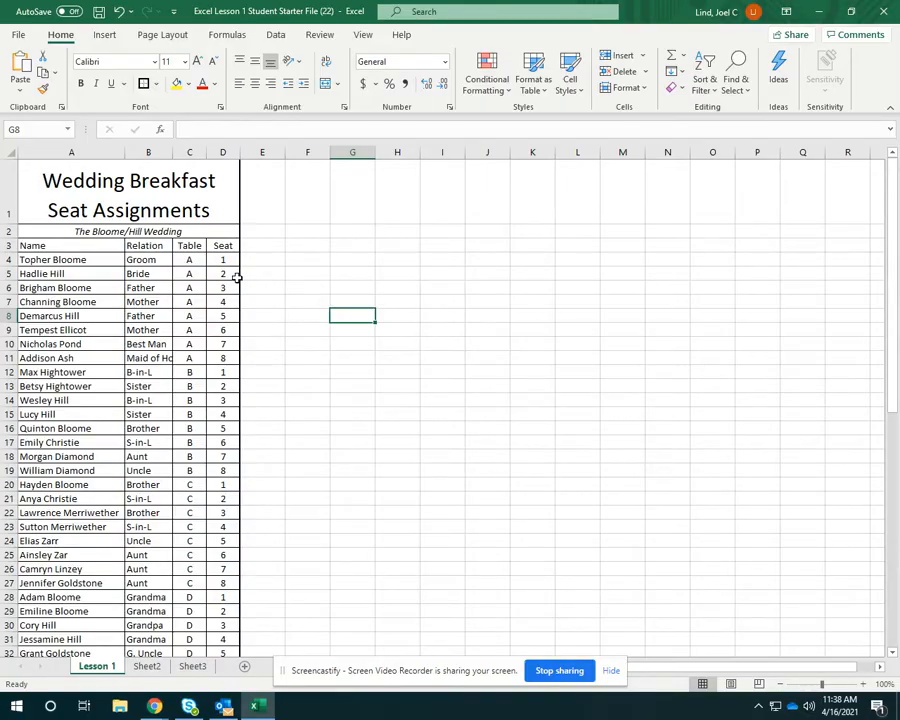
# Center the Name, Relation, Table and Seat column headings in A3:D3.
pyautogui.moveTo(80, 244); pyautogui.dragTo(222, 247)
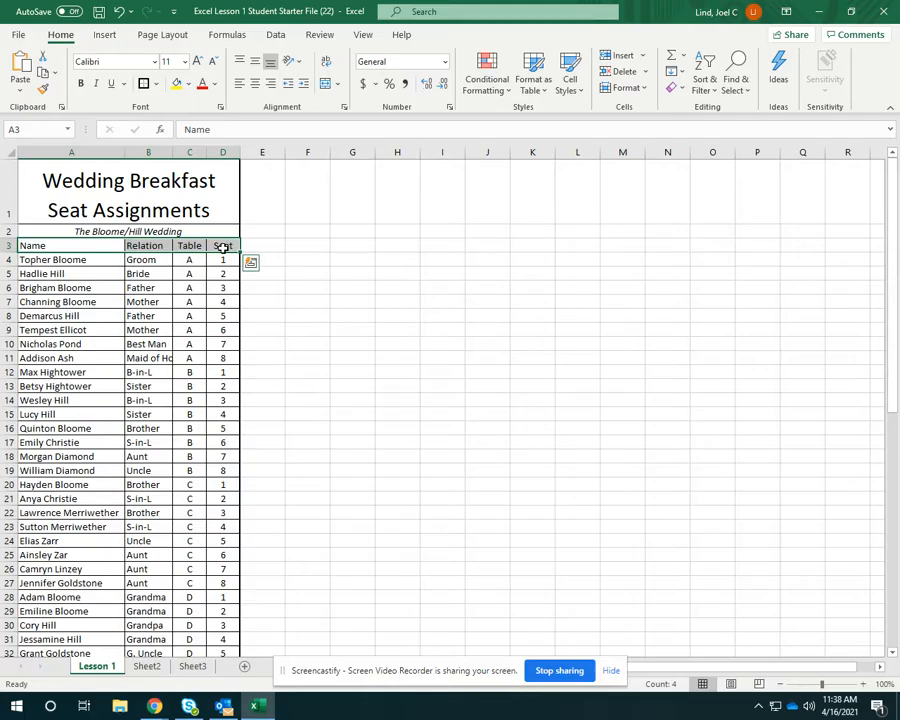
pyautogui.click(254, 83)
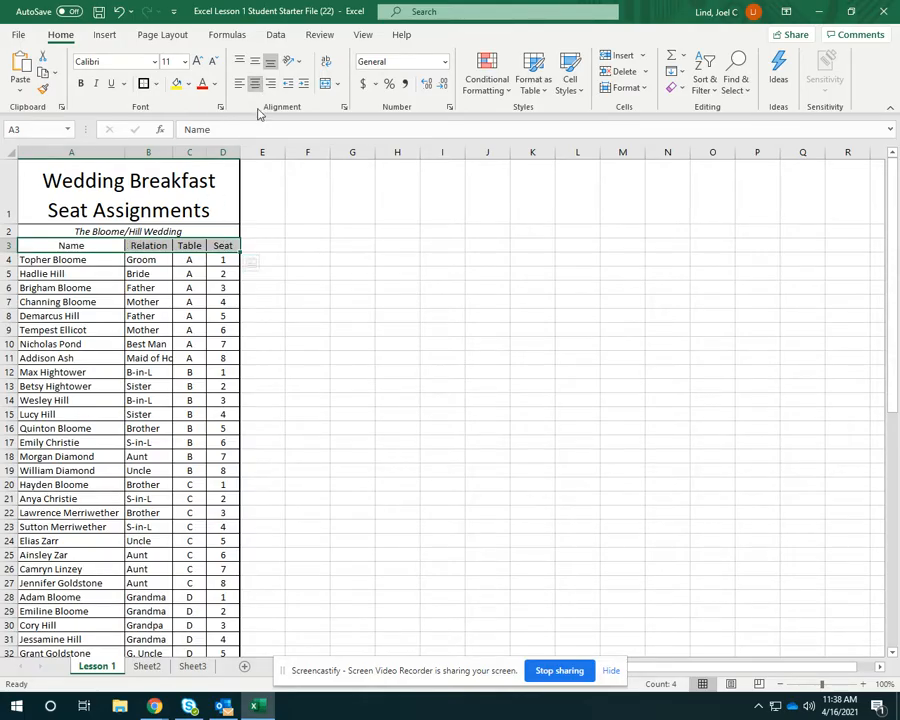
pyautogui.click(280, 258)
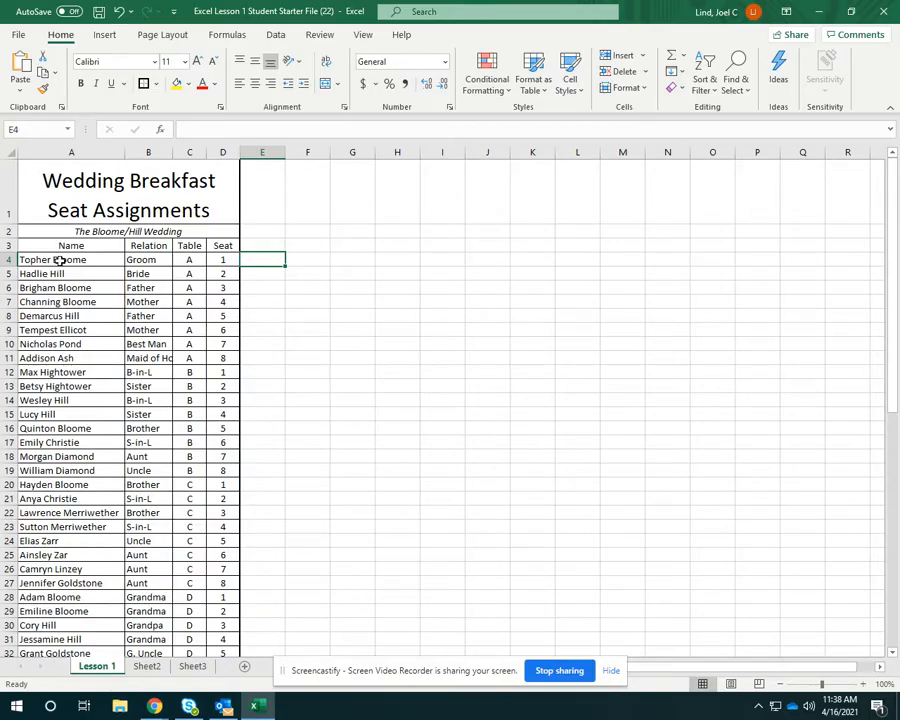
# Fill the table A guest rows, A4:D11, with a light blue theme color.
pyautogui.moveTo(60, 260); pyautogui.dragTo(222, 360)
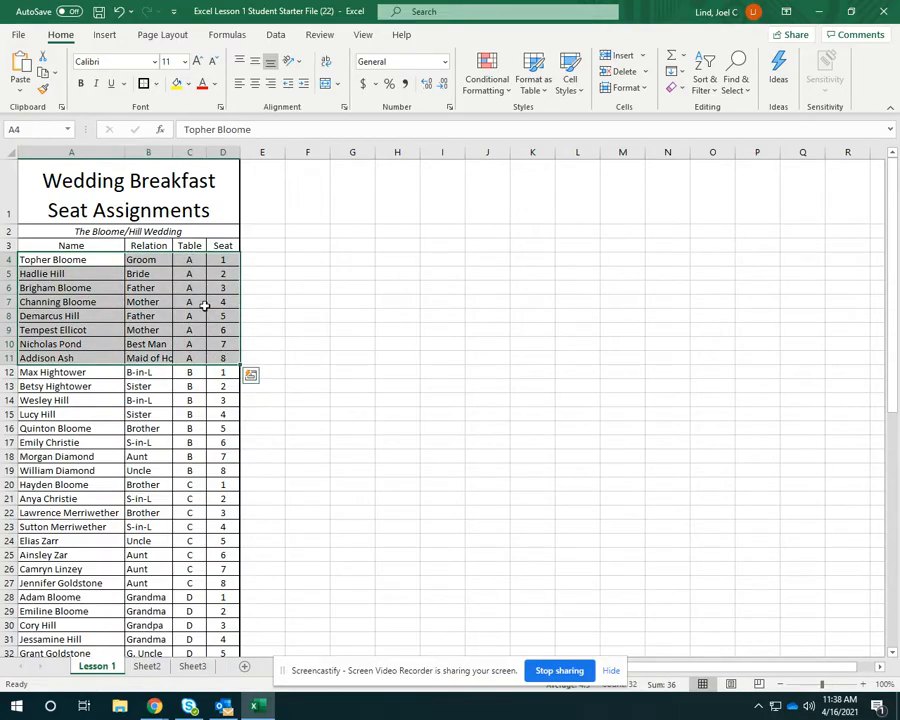
pyautogui.click(187, 84)
pyautogui.click(210, 148)
pyautogui.click(412, 374)
# Fill the table B guest rows, A12:D19, with a light red theme color.
pyautogui.scroll(-1, 414, 374)
pyautogui.moveTo(40, 276); pyautogui.dragTo(212, 378)
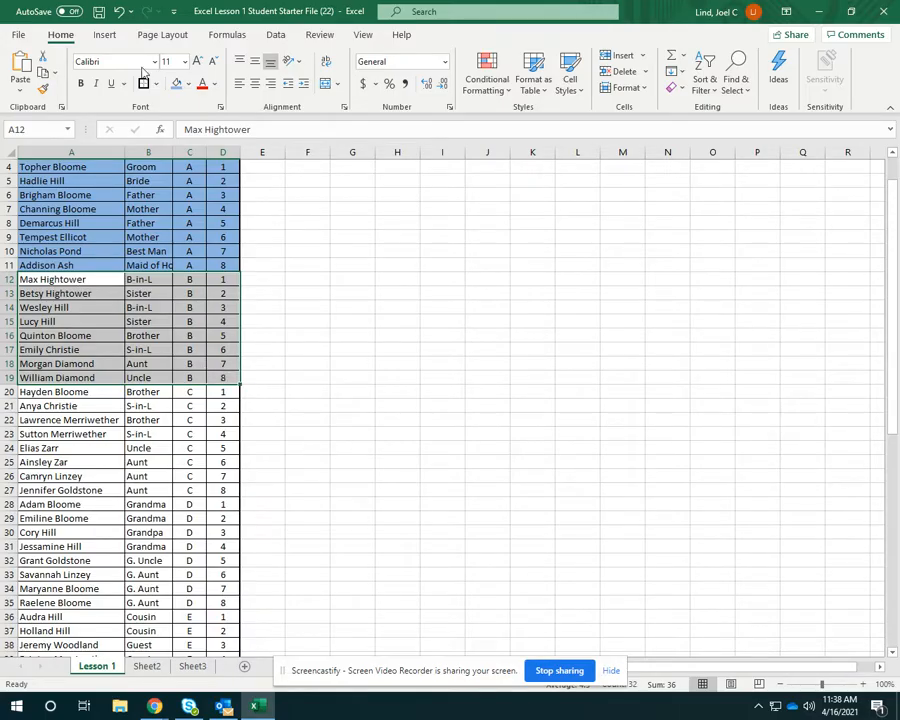
pyautogui.click(188, 84)
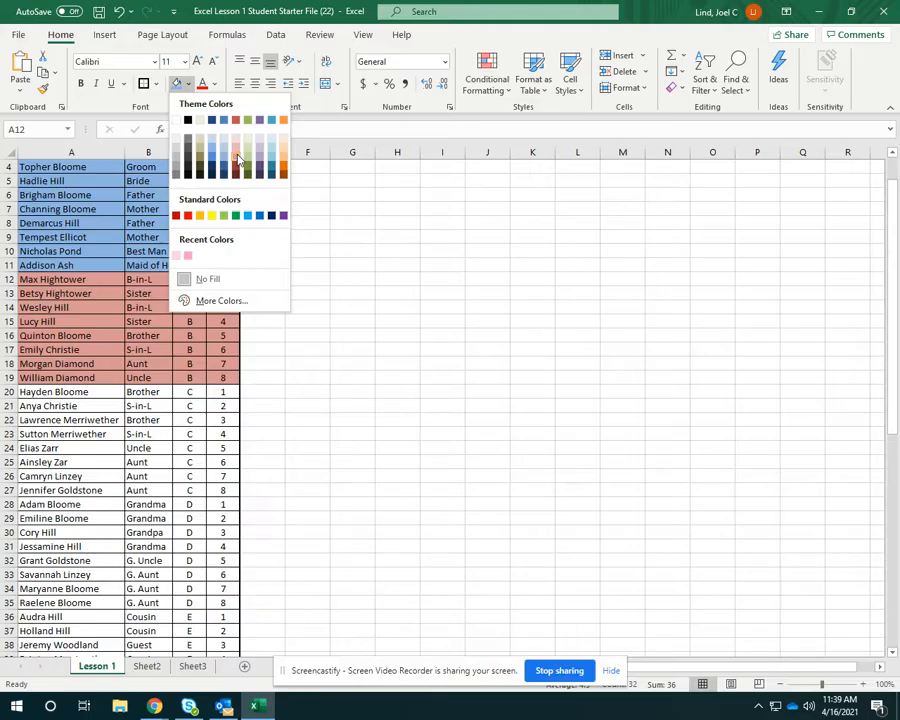
pyautogui.click(187, 255)
pyautogui.click(351, 318)
# Fill the table C guest rows, A20:D27, with a light green theme color.
pyautogui.scroll(-2, 346, 320)
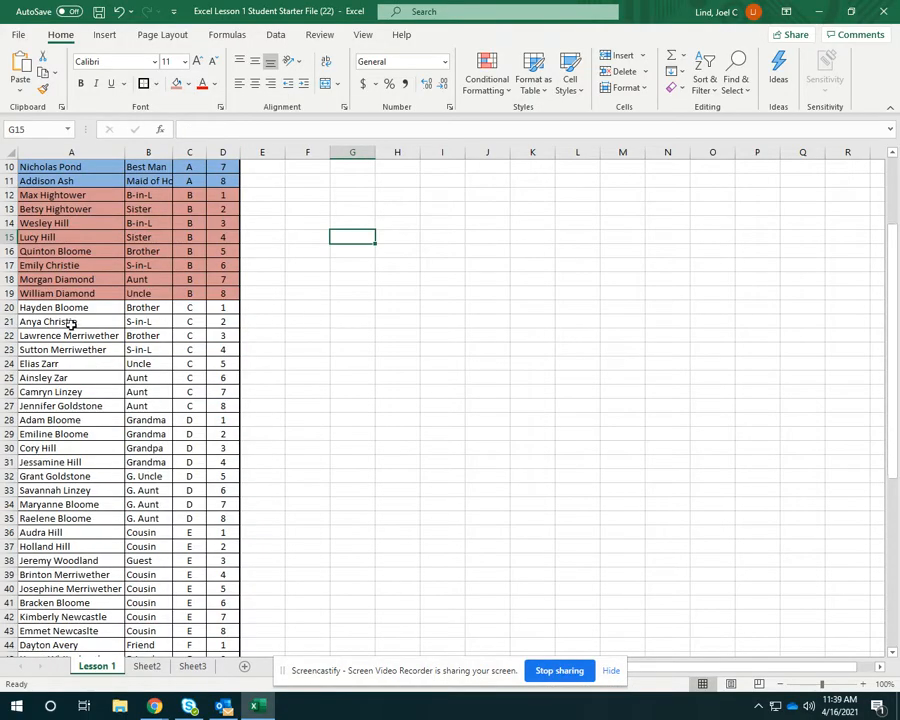
pyautogui.moveTo(78, 307); pyautogui.dragTo(218, 404)
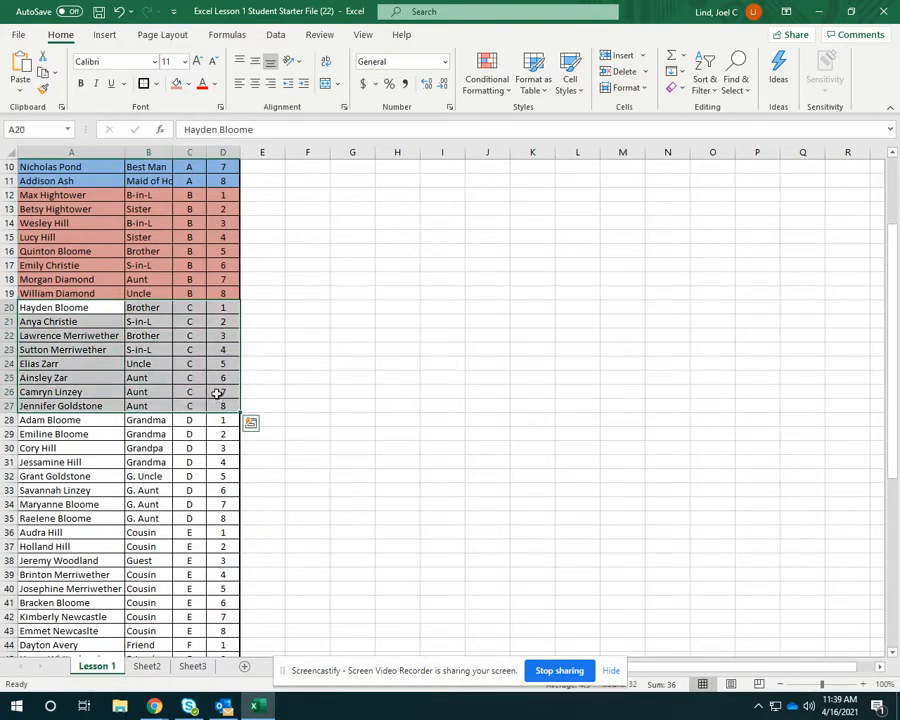
pyautogui.click(188, 85)
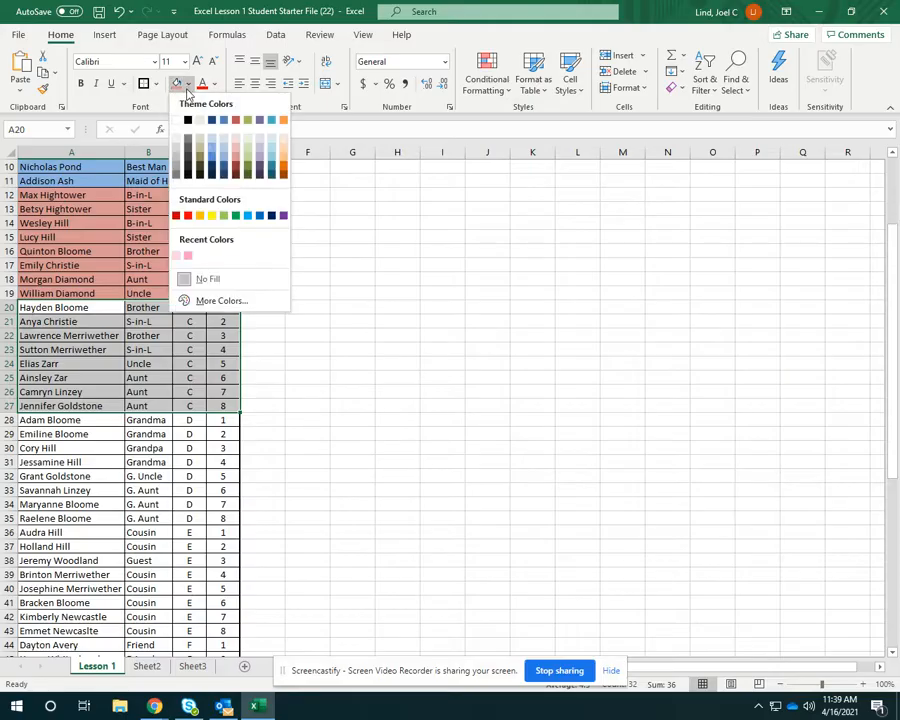
pyautogui.click(281, 140)
pyautogui.click(327, 301)
pyautogui.scroll(-2, 320, 298)
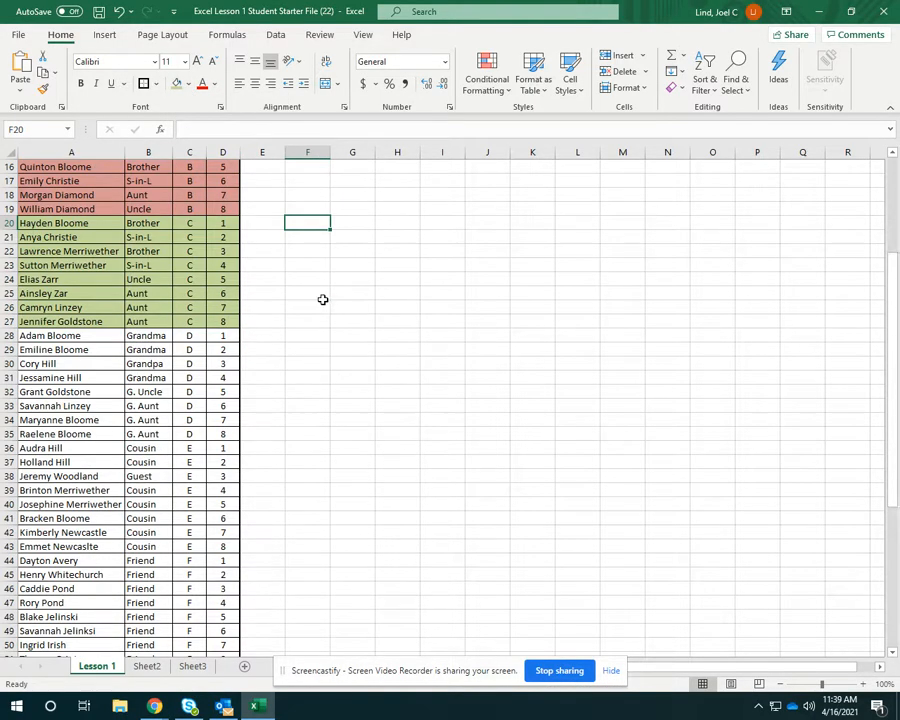
# Fill the table D guest rows, A28:D35, with a light orange theme color.
pyautogui.moveTo(148, 378); pyautogui.dragTo(223, 427)
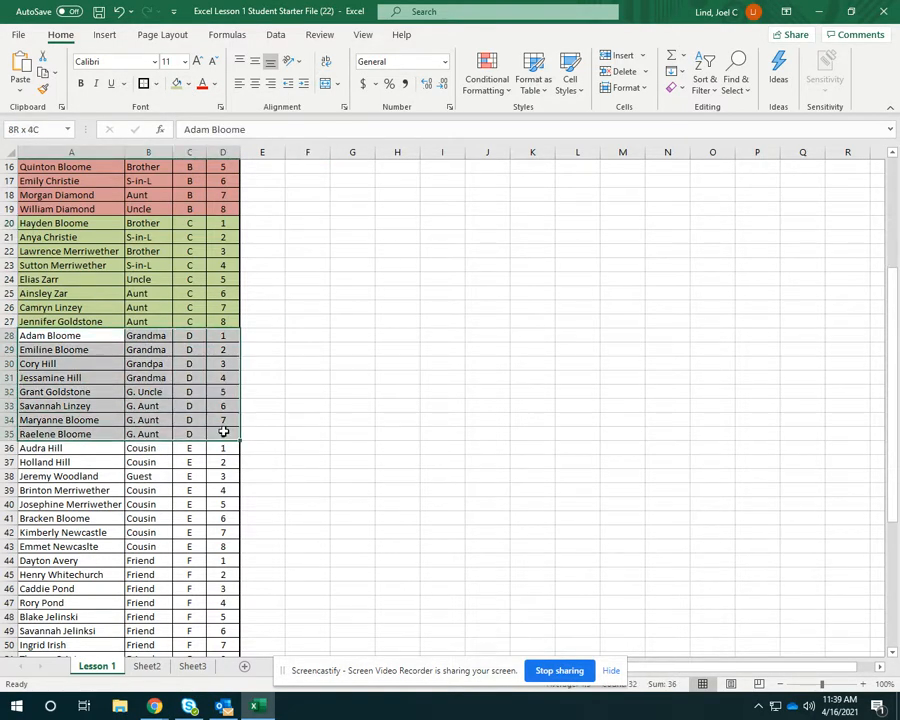
pyautogui.click(188, 85)
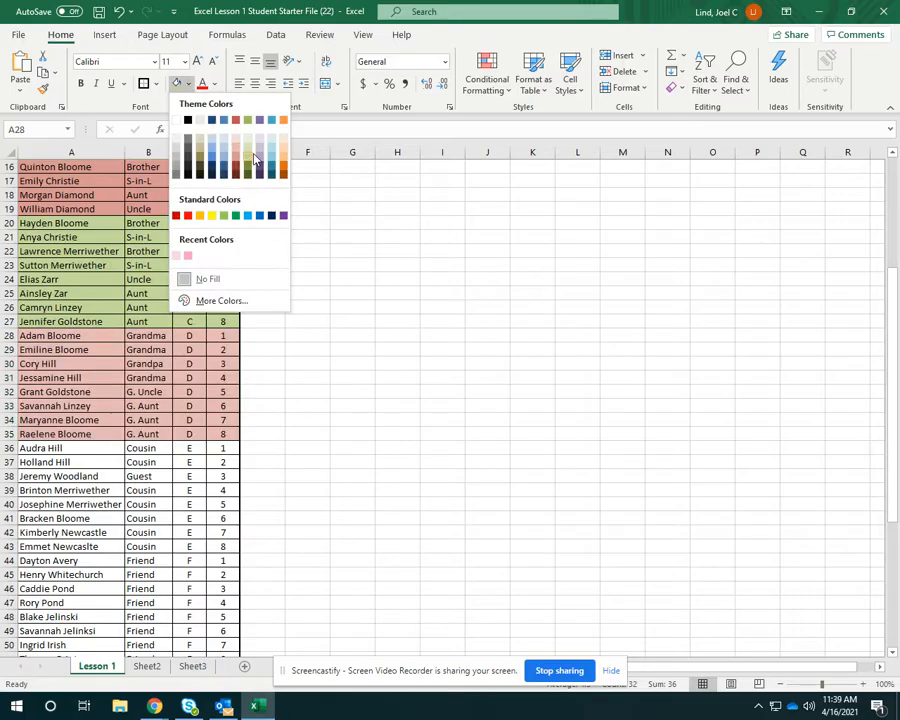
pyautogui.click(285, 156)
pyautogui.click(307, 372)
# Fill the table E guest rows, A36:D43, with a gray theme color.
pyautogui.scroll(-3, 267, 351)
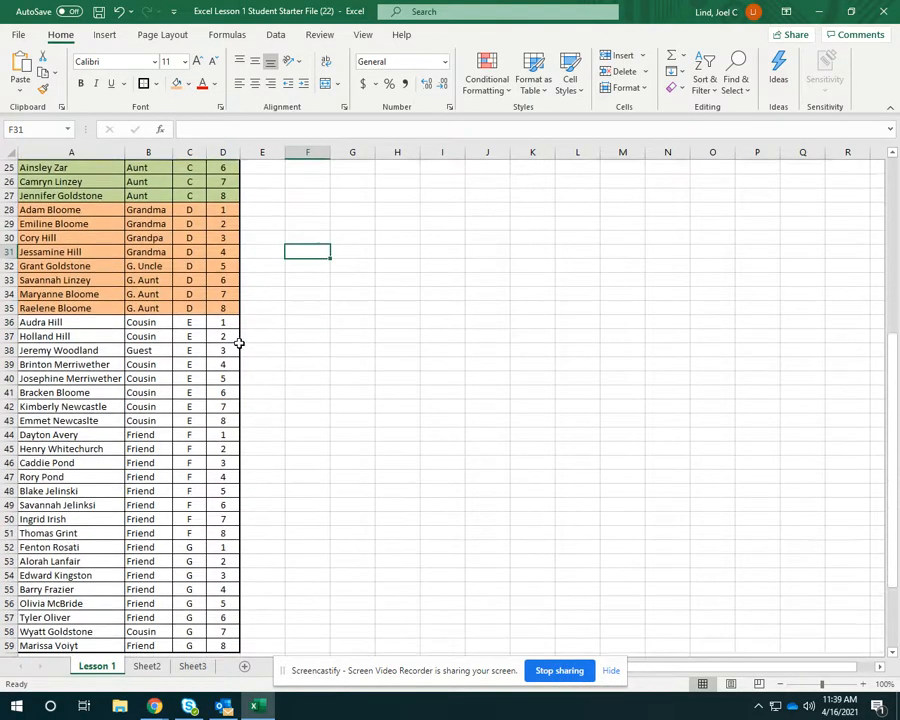
pyautogui.moveTo(70, 323); pyautogui.dragTo(224, 418)
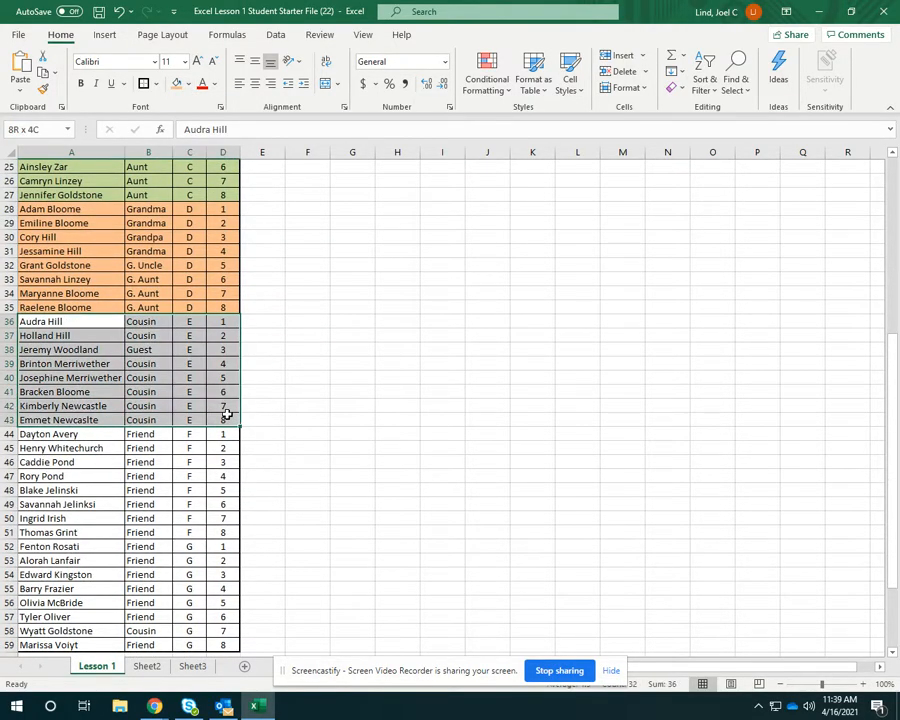
pyautogui.click(189, 86)
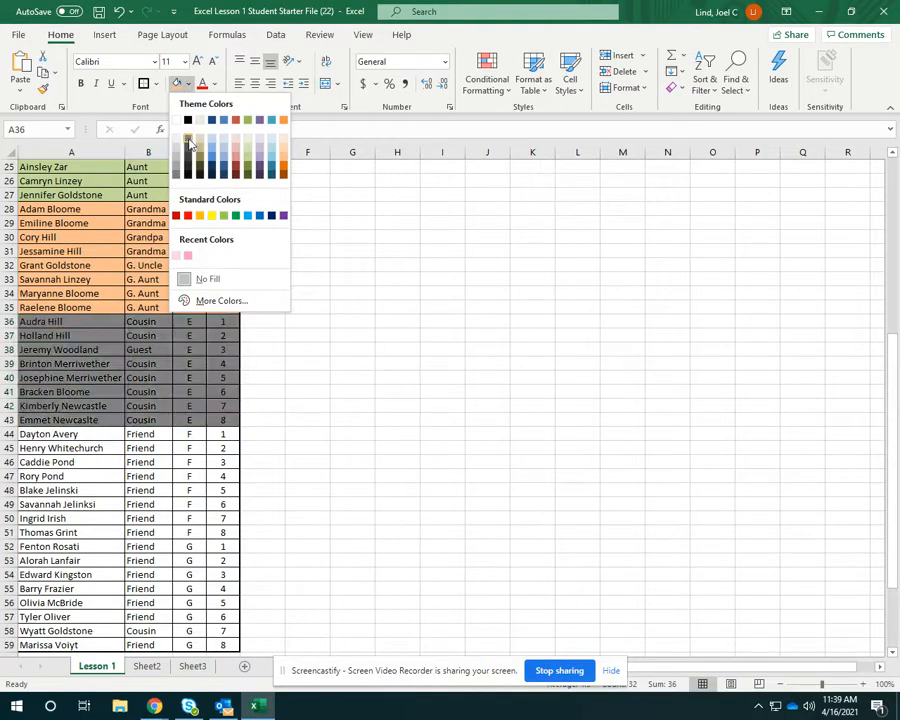
pyautogui.click(188, 150)
pyautogui.click(159, 420)
# Fill the table F guest rows, A44:D51, with a light blue theme color.
pyautogui.scroll(-2, 159, 420)
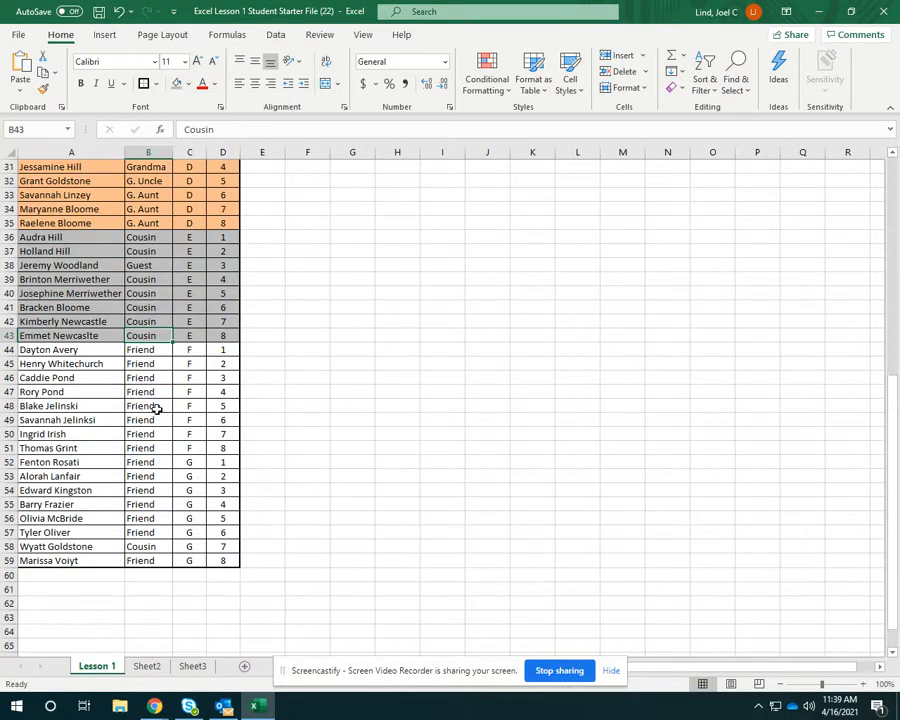
pyautogui.moveTo(76, 350); pyautogui.dragTo(221, 444)
pyautogui.click(188, 84)
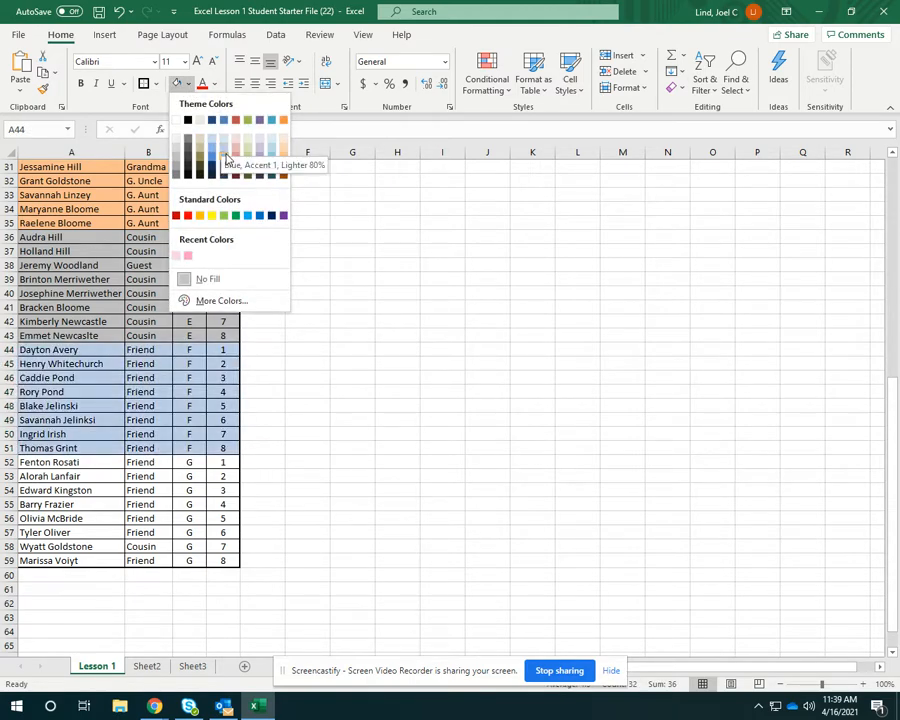
pyautogui.click(223, 147)
# Fill the table G guest rows, A52:D59, with a light purple theme color.
pyautogui.click(217, 462)
pyautogui.moveTo(76, 467); pyautogui.dragTo(222, 560)
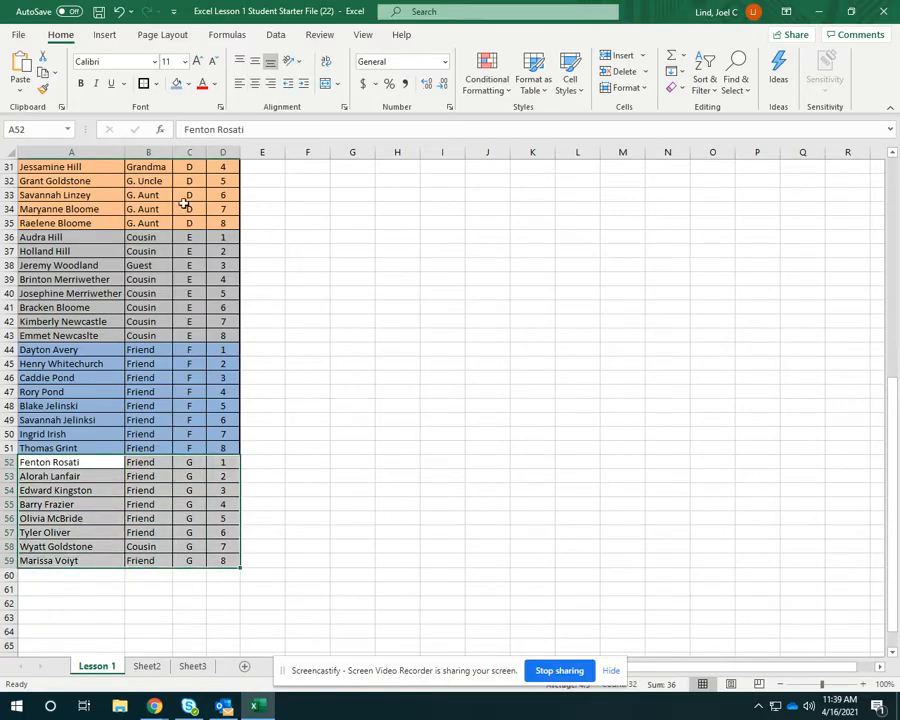
pyautogui.click(188, 84)
pyautogui.click(258, 155)
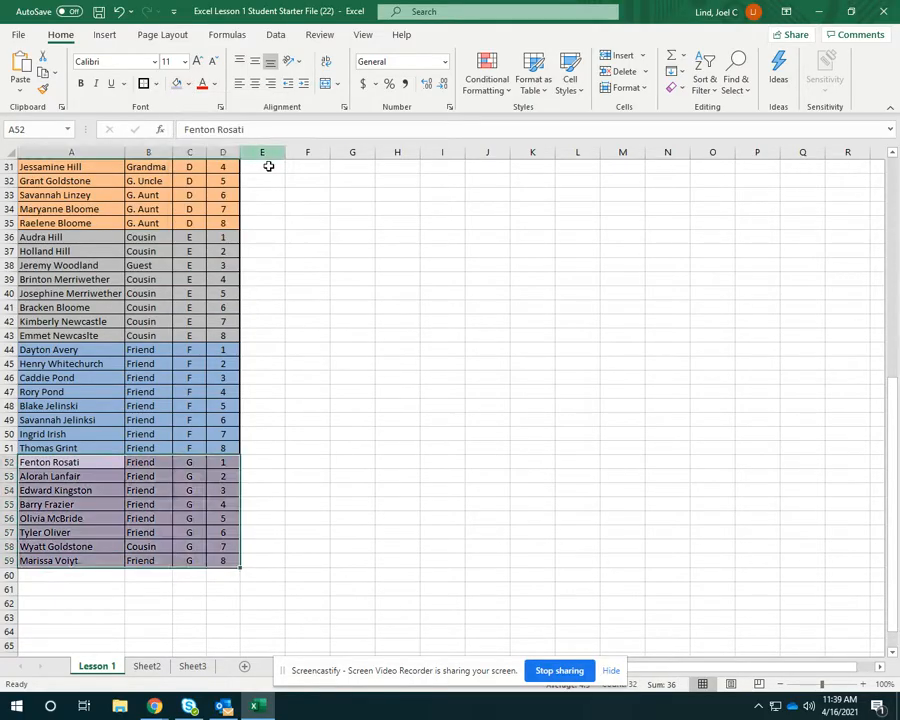
pyautogui.click(392, 362)
pyautogui.scroll(10, 388, 324)
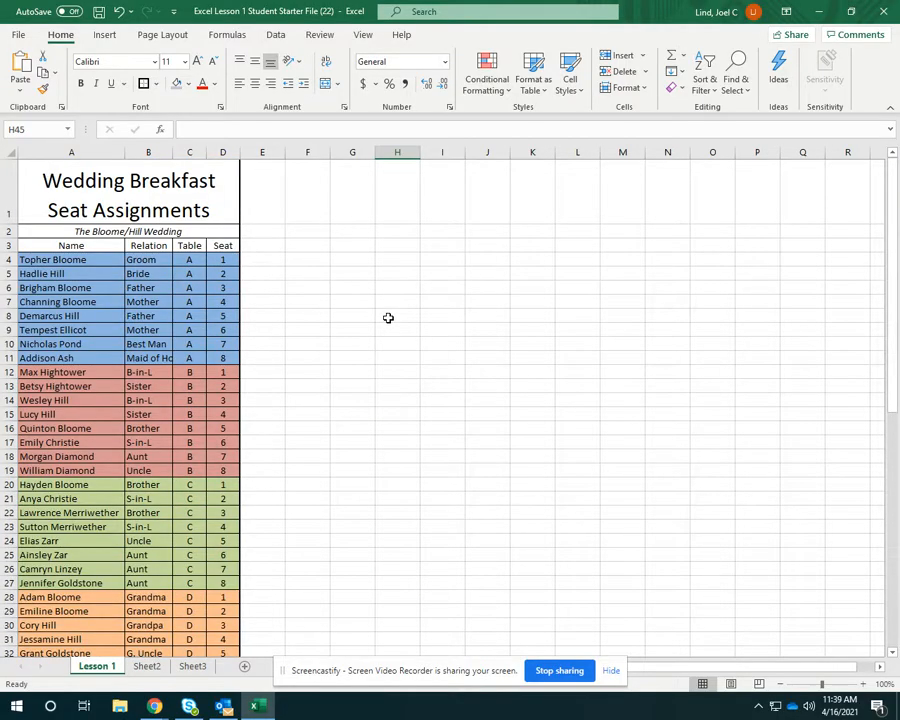